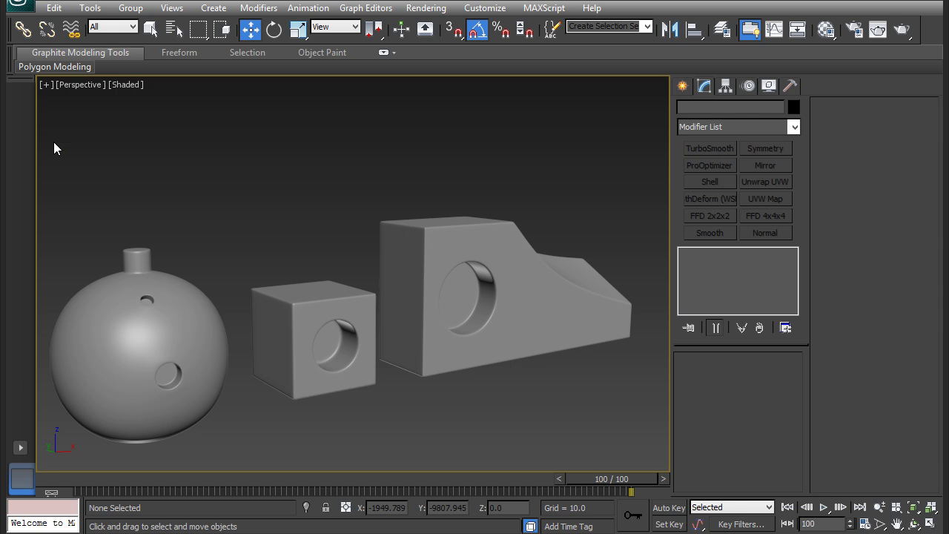
Examine the smoothed sphere and its two round recesses up close.
{"action": "middle_click_drag", "start_coordinate": [54, 149], "coordinate": [76, 166]}
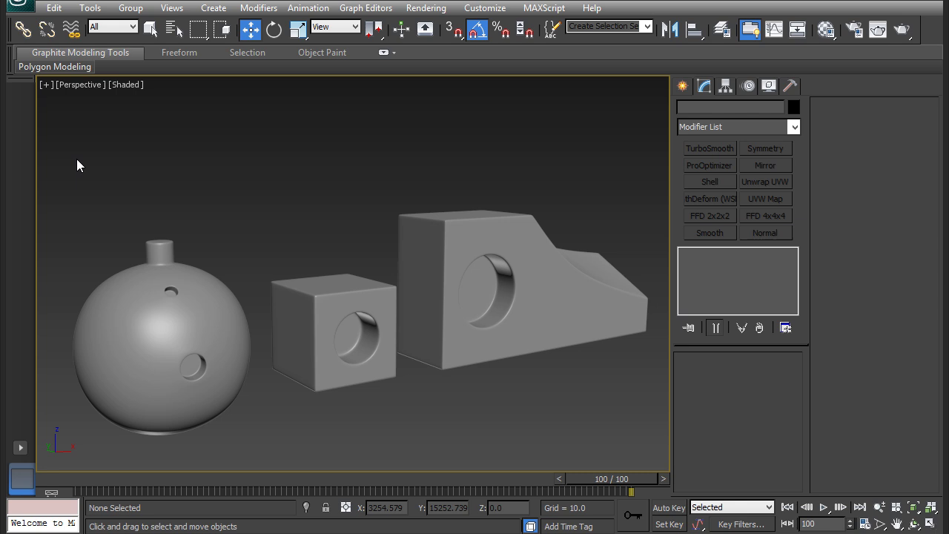
{"action": "scroll", "coordinate": [221, 154], "scroll_direction": "down", "scroll_amount": 1}
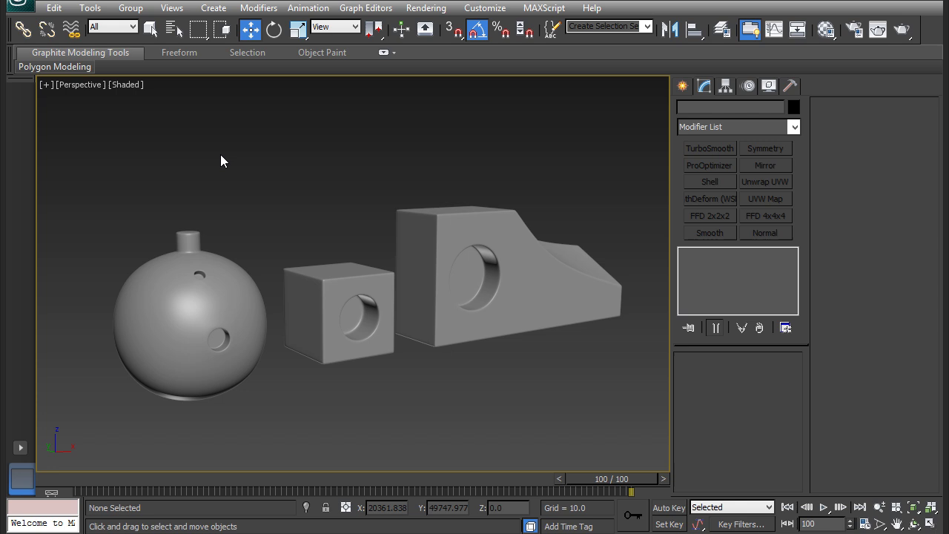
{"action": "left_click", "coordinate": [204, 270]}
{"action": "key", "text": "z"}
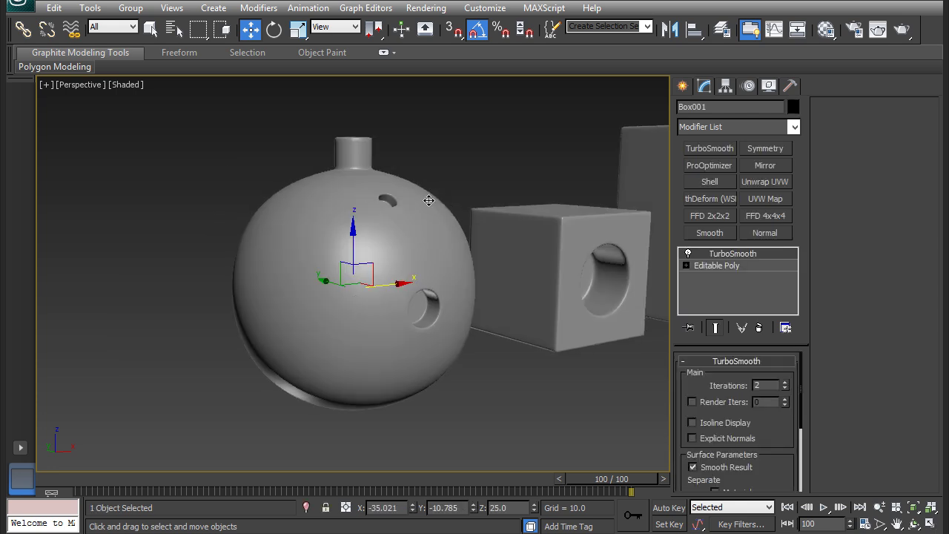
{"action": "mouse_move", "coordinate": [415, 229]}
{"action": "middle_mouse_down", "text": "alt"}
{"action": "mouse_move", "coordinate": [388, 235]}
{"action": "mouse_move", "coordinate": [406, 233]}
{"action": "middle_mouse_up", "text": "alt"}
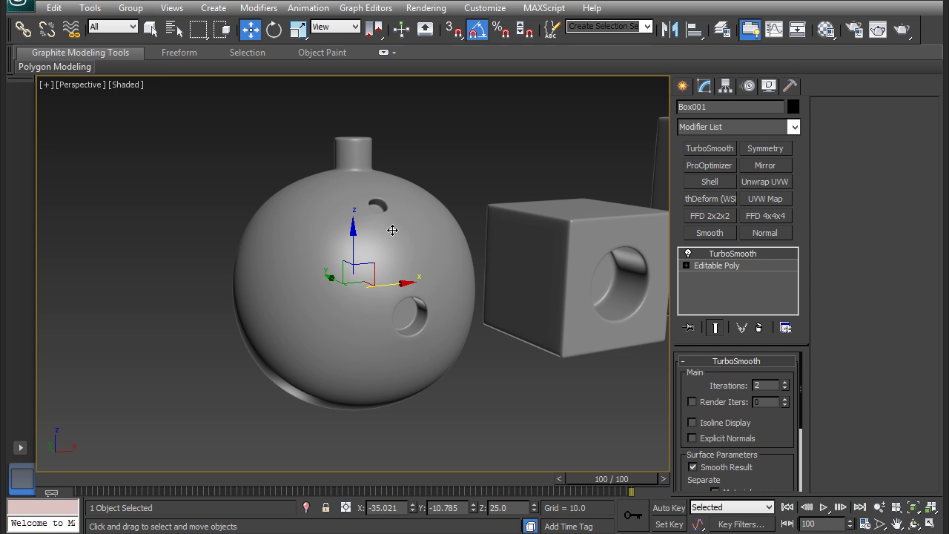
{"action": "middle_click_drag", "start_coordinate": [416, 227], "coordinate": [375, 240], "text": "alt"}
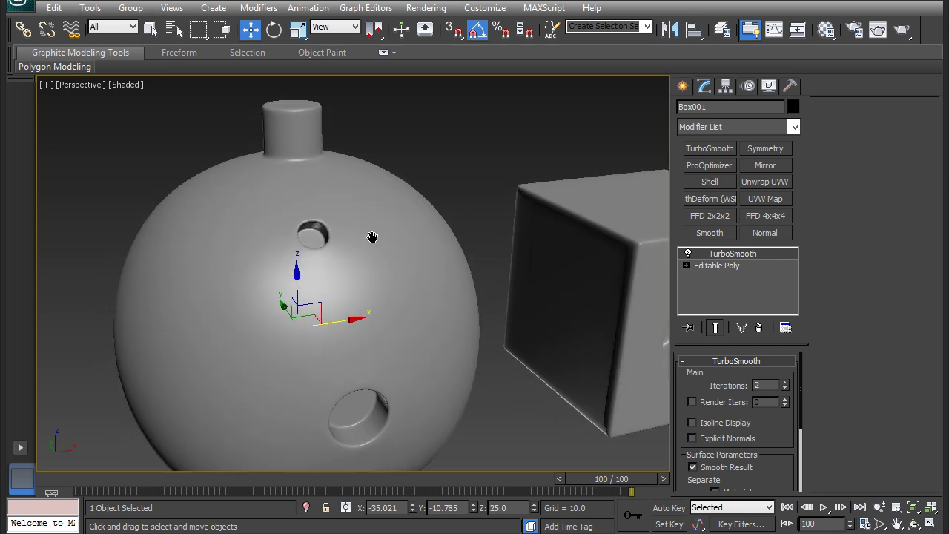
{"action": "scroll", "coordinate": [371, 230], "scroll_direction": "up", "scroll_amount": 3}
{"action": "scroll", "coordinate": [390, 264], "scroll_direction": "up", "scroll_amount": 2}
{"action": "scroll", "coordinate": [371, 238], "scroll_direction": "up", "scroll_amount": 2}
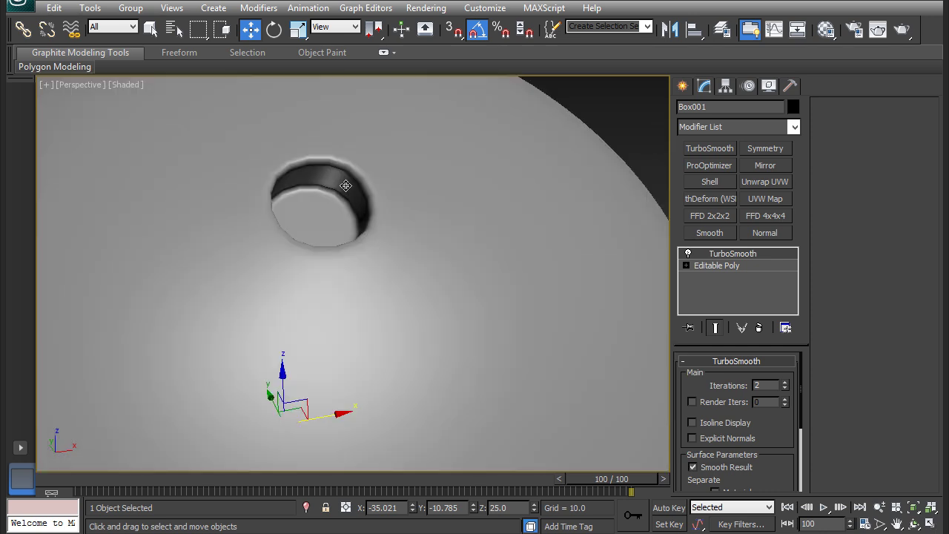
{"action": "middle_click_drag", "start_coordinate": [344, 252], "coordinate": [388, 238], "text": "alt"}
{"action": "scroll", "coordinate": [386, 222], "scroll_direction": "down", "scroll_amount": 5}
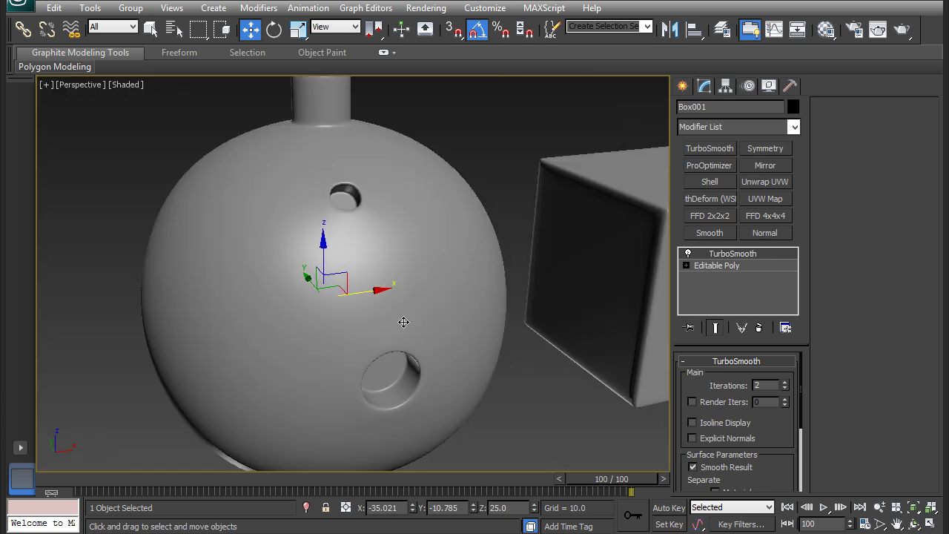
{"action": "middle_click_drag", "start_coordinate": [404, 323], "coordinate": [398, 232], "text": "alt"}
{"action": "scroll", "coordinate": [398, 232], "scroll_direction": "up", "scroll_amount": 3}
{"action": "middle_click_drag", "start_coordinate": [424, 198], "coordinate": [415, 272]}
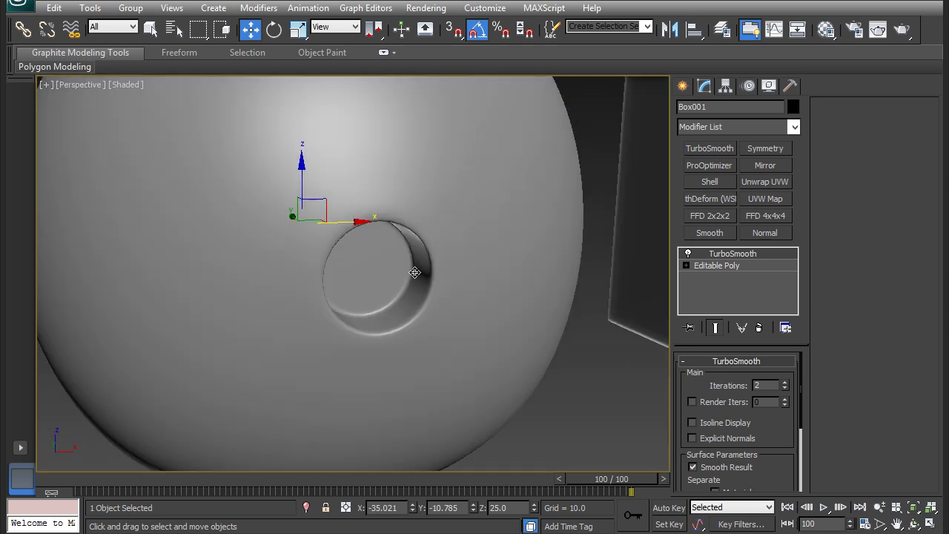
Compare how the sphere's recess looks at different TurboSmooth iteration levels.
{"action": "middle_click_drag", "start_coordinate": [395, 170], "coordinate": [419, 233], "text": "alt"}
{"action": "scroll", "coordinate": [402, 212], "scroll_direction": "up", "scroll_amount": 5}
{"action": "left_click", "coordinate": [784, 383]}
{"action": "left_click", "coordinate": [786, 390]}
{"action": "left_click", "coordinate": [785, 389]}
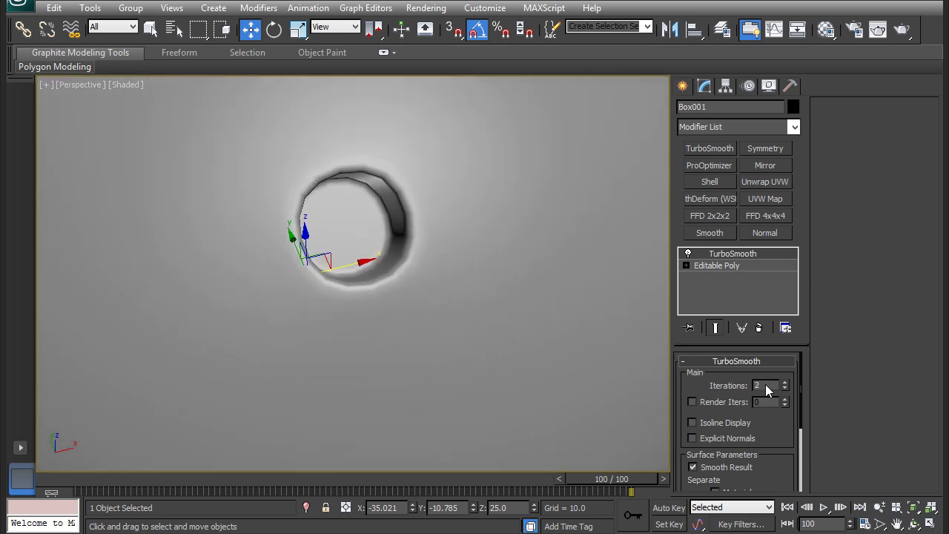
{"action": "scroll", "coordinate": [557, 346], "scroll_direction": "down", "scroll_amount": 5}
{"action": "middle_click_drag", "start_coordinate": [513, 331], "coordinate": [537, 299], "text": "alt"}
{"action": "scroll", "coordinate": [537, 298], "scroll_direction": "down", "scroll_amount": 3}
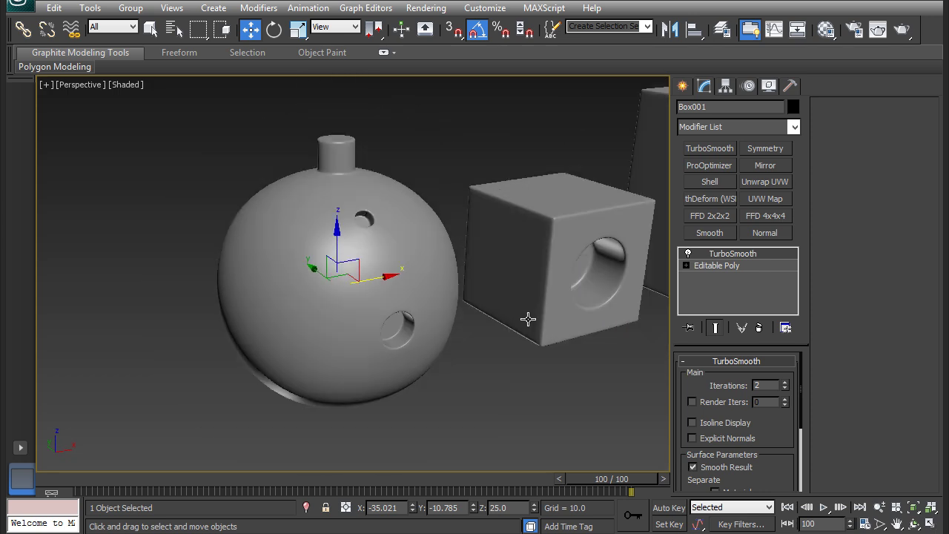
Examine the cube's unsmoothed mesh around the round recess with TurboSmooth temporarily disabled and edged faces shown.
{"action": "left_click", "coordinate": [527, 221]}
{"action": "key", "text": "z"}
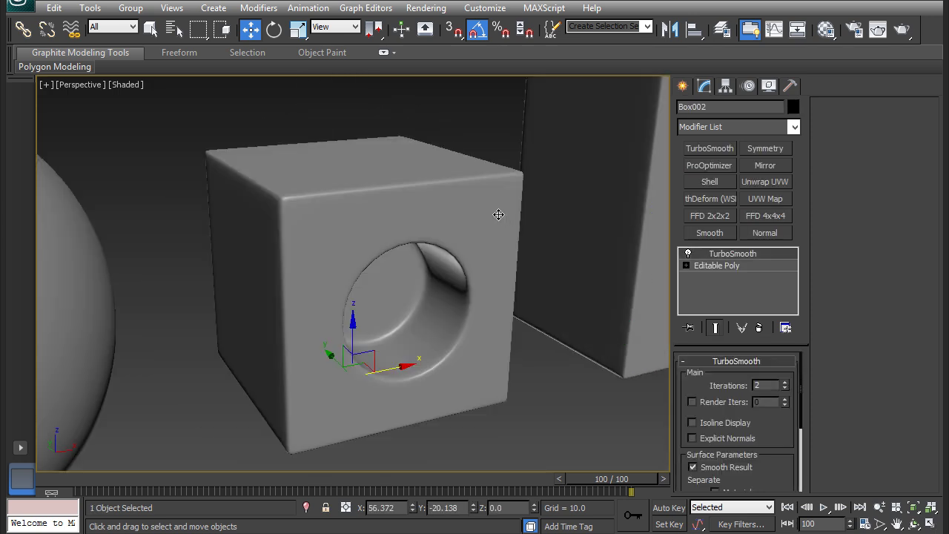
{"action": "mouse_move", "coordinate": [487, 221]}
{"action": "middle_mouse_down"}
{"action": "mouse_move", "coordinate": [467, 222]}
{"action": "mouse_move", "coordinate": [470, 213]}
{"action": "middle_mouse_up"}
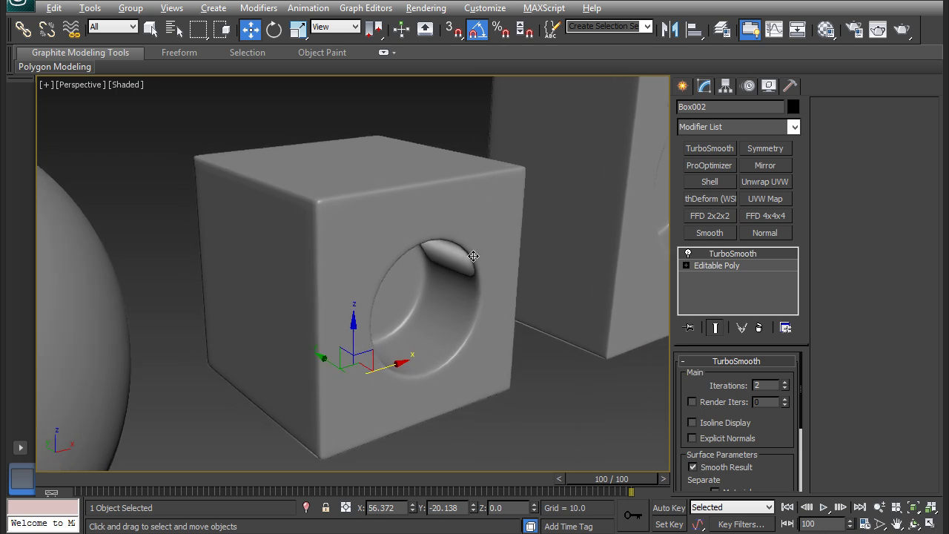
{"action": "middle_click_drag", "start_coordinate": [473, 256], "coordinate": [483, 250], "text": "alt"}
{"action": "left_click", "coordinate": [689, 253]}
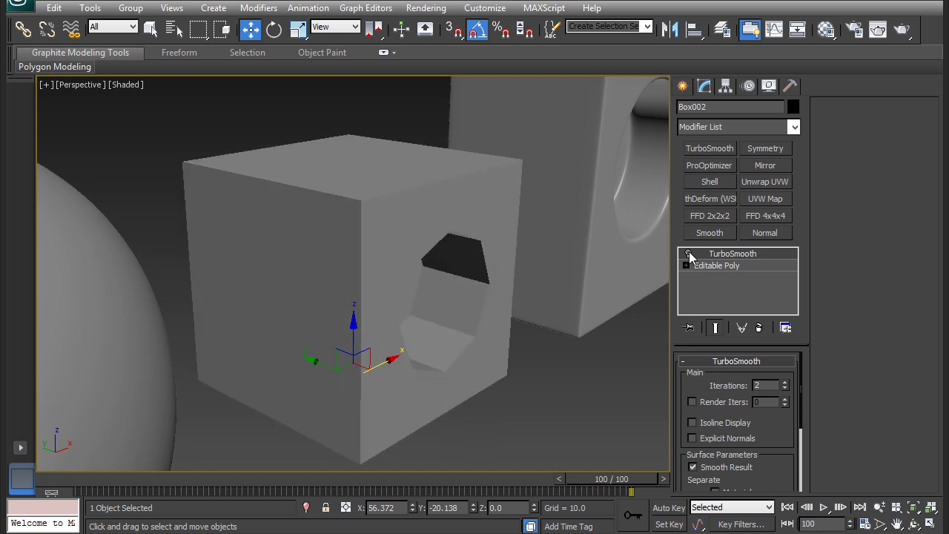
{"action": "scroll", "coordinate": [530, 259], "scroll_direction": "up", "scroll_amount": 5}
{"action": "key", "text": "F4"}
{"action": "middle_click_drag", "start_coordinate": [442, 279], "coordinate": [421, 262], "text": "alt"}
{"action": "scroll", "coordinate": [401, 208], "scroll_direction": "down", "scroll_amount": 3}
{"action": "scroll", "coordinate": [421, 262], "scroll_direction": "up", "scroll_amount": 3}
{"action": "scroll", "coordinate": [420, 262], "scroll_direction": "down", "scroll_amount": 2}
{"action": "scroll", "coordinate": [509, 299], "scroll_direction": "down", "scroll_amount": 3}
{"action": "left_click", "coordinate": [688, 253]}
{"action": "key", "text": "F4"}
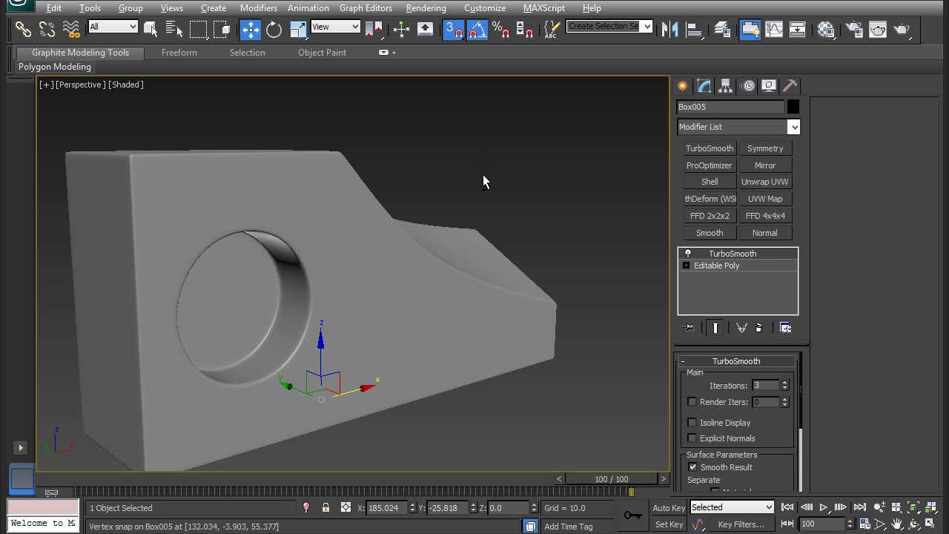
Open the grid and snap settings and turn 3D snapping off.
{"action": "middle_click_drag", "start_coordinate": [483, 176], "coordinate": [462, 178], "text": "alt"}
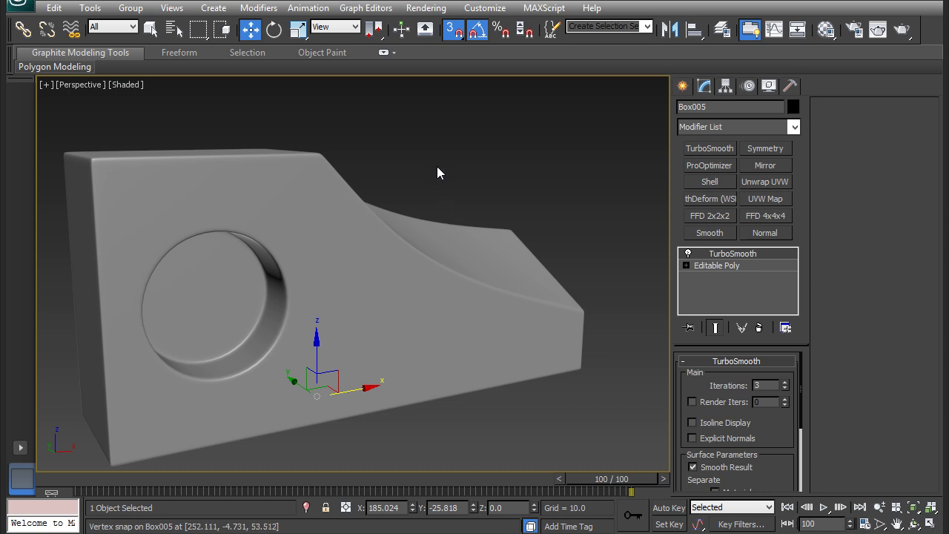
{"action": "right_click", "coordinate": [457, 34]}
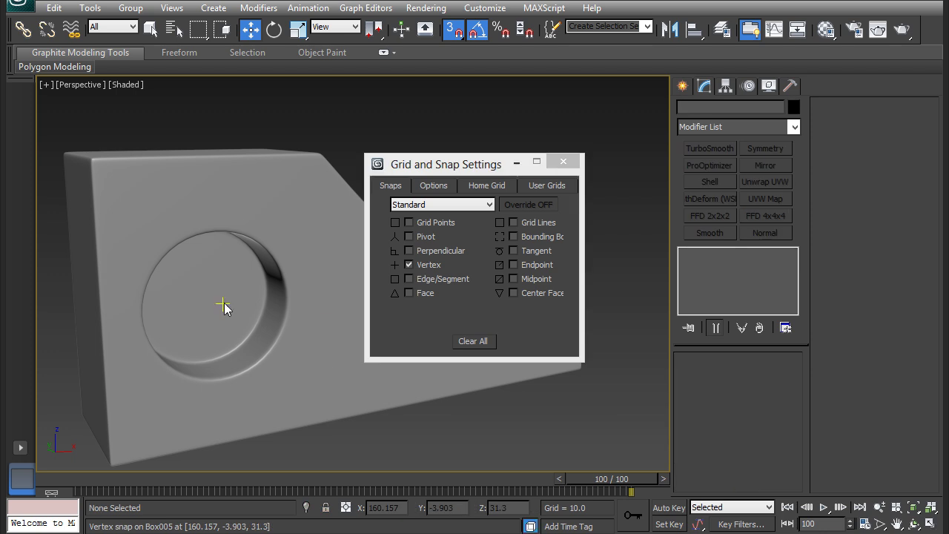
{"action": "key", "text": "s"}
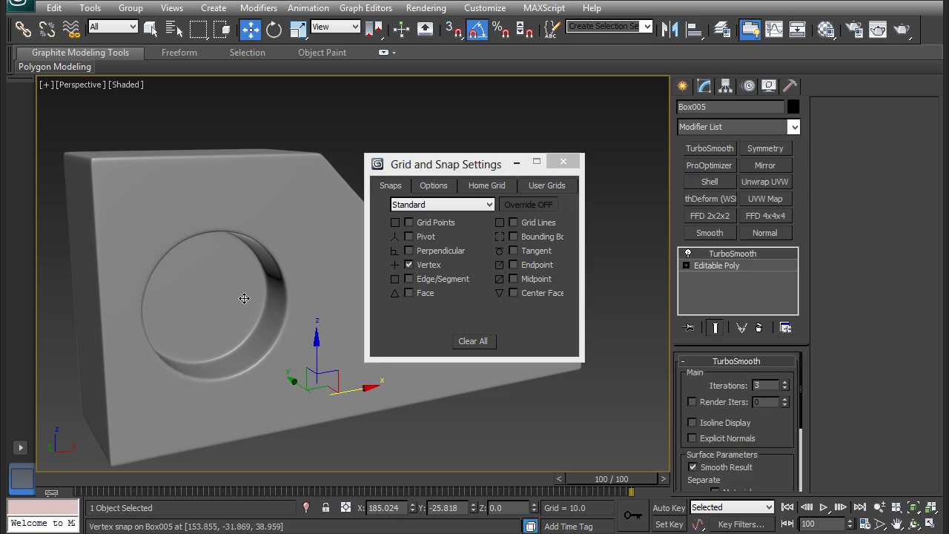
Disable TurboSmooth on the sloped block, display edged faces, close the snap settings and examine the mesh around its hexagonal recess.
{"action": "left_click", "coordinate": [689, 254]}
{"action": "key", "text": "F4"}
{"action": "middle_click_drag", "start_coordinate": [223, 256], "coordinate": [297, 319]}
{"action": "scroll", "coordinate": [246, 275], "scroll_direction": "up", "scroll_amount": 3}
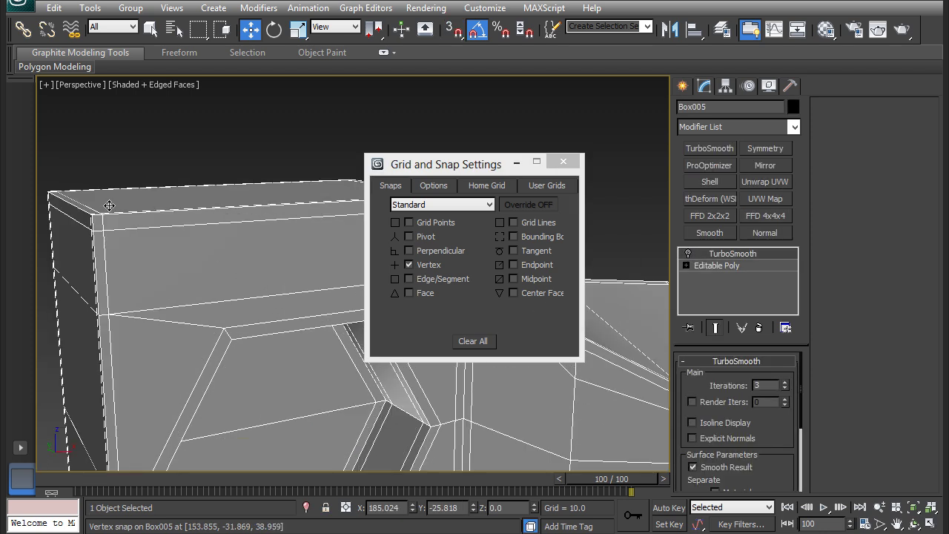
{"action": "middle_click_drag", "start_coordinate": [112, 226], "coordinate": [224, 179], "text": "alt"}
{"action": "scroll", "coordinate": [229, 200], "scroll_direction": "down", "scroll_amount": 3}
{"action": "left_click_drag", "start_coordinate": [462, 164], "coordinate": [485, 183]}
{"action": "left_click", "coordinate": [585, 181]}
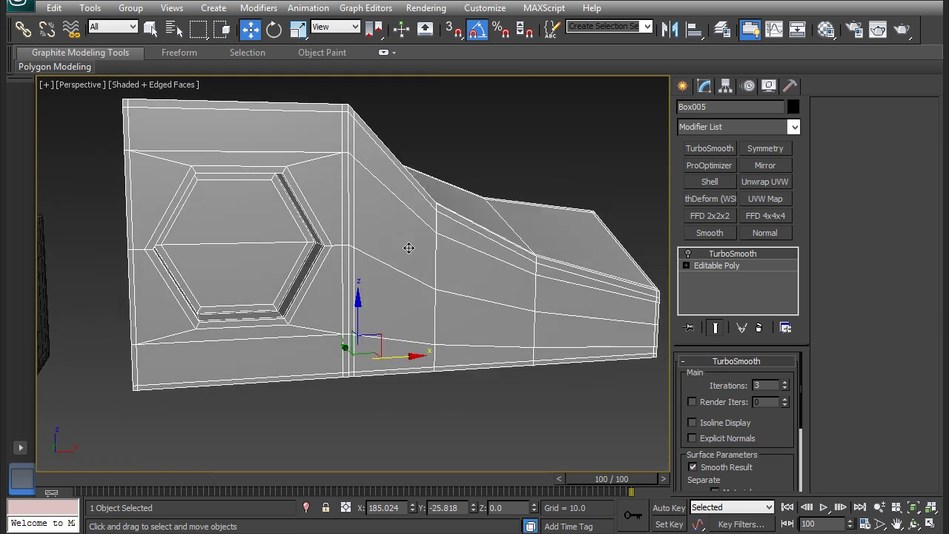
{"action": "scroll", "coordinate": [396, 271], "scroll_direction": "up", "scroll_amount": 2}
{"action": "scroll", "coordinate": [312, 268], "scroll_direction": "up", "scroll_amount": 2}
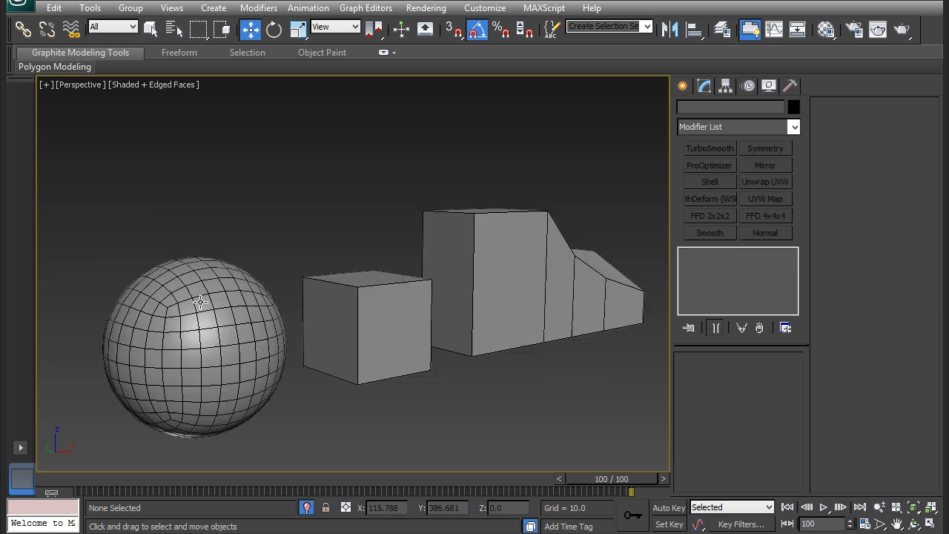
Inset a single polygon on the upper front of the plain sphere, leaving a narrow rim around it.
{"action": "left_click", "coordinate": [201, 304]}
{"action": "middle_click_drag", "start_coordinate": [237, 256], "coordinate": [354, 254], "text": "alt"}
{"action": "scroll", "coordinate": [306, 219], "scroll_direction": "up", "scroll_amount": 2}
{"action": "scroll", "coordinate": [305, 241], "scroll_direction": "up", "scroll_amount": 3}
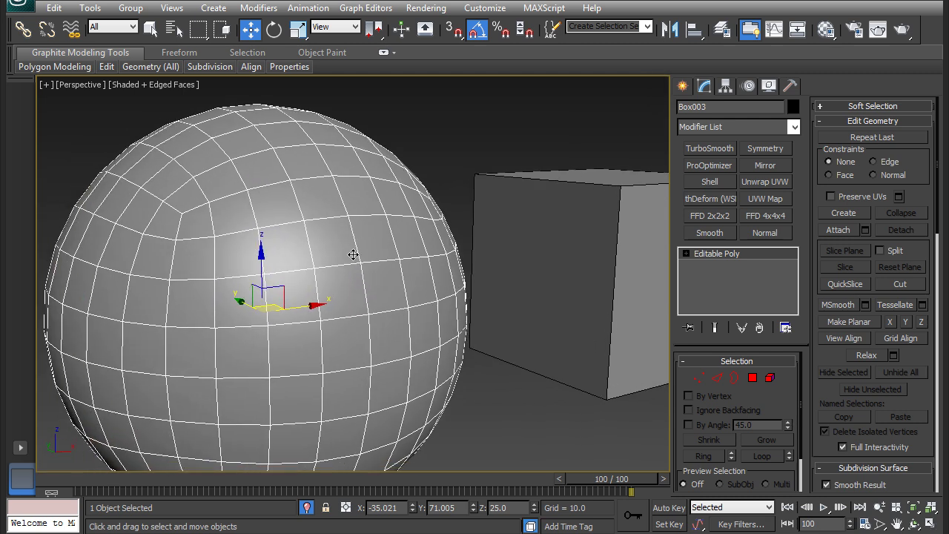
{"action": "middle_click_drag", "start_coordinate": [330, 223], "coordinate": [344, 203]}
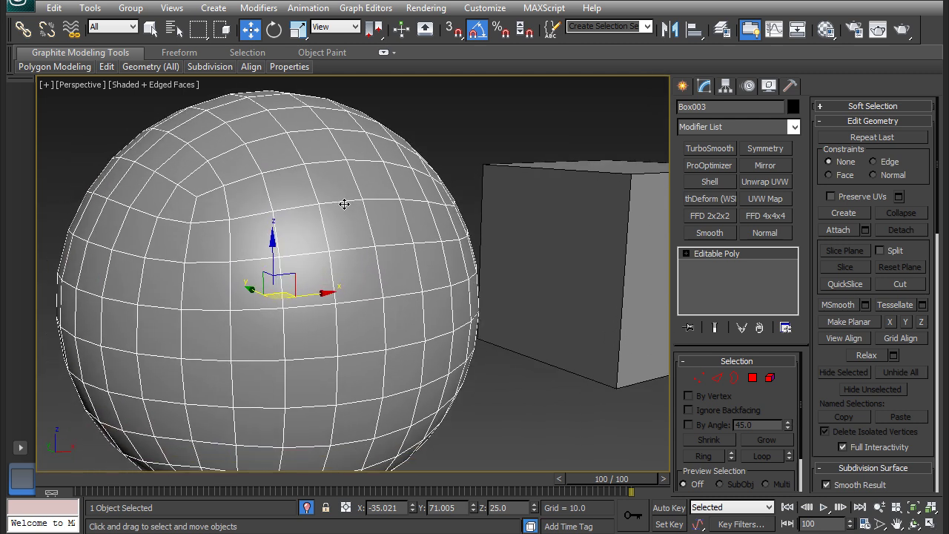
{"action": "key", "text": "4"}
{"action": "left_click", "coordinate": [324, 178]}
{"action": "scroll", "coordinate": [327, 313], "scroll_direction": "up", "scroll_amount": 4}
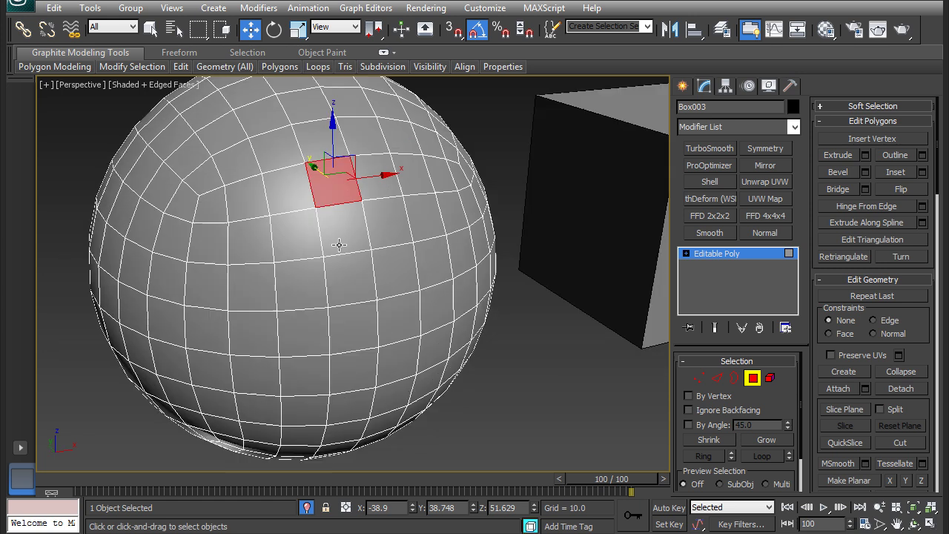
{"action": "scroll", "coordinate": [327, 312], "scroll_direction": "up", "scroll_amount": 5}
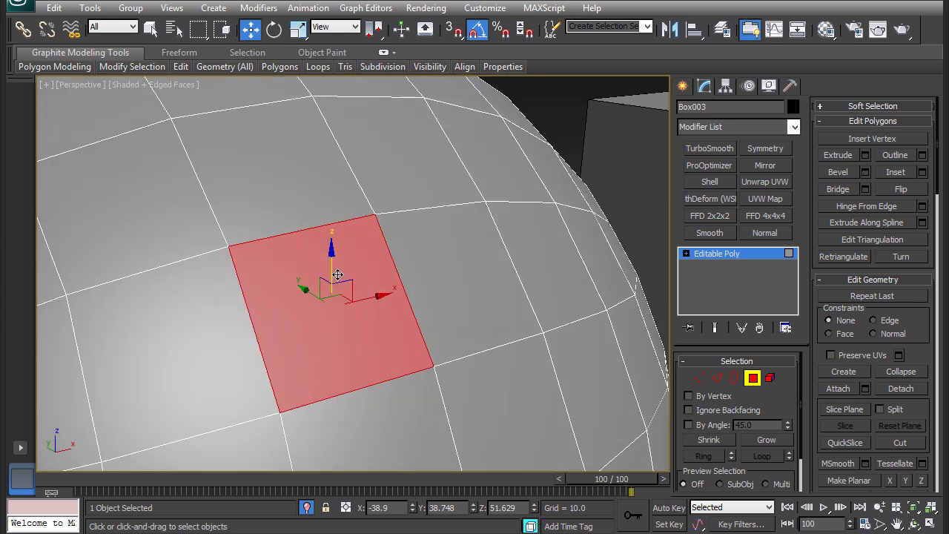
{"action": "scroll", "coordinate": [337, 274], "scroll_direction": "down", "scroll_amount": 1}
{"action": "right_click", "coordinate": [340, 277]}
{"action": "left_click", "coordinate": [206, 355]}
{"action": "left_click", "coordinate": [361, 324]}
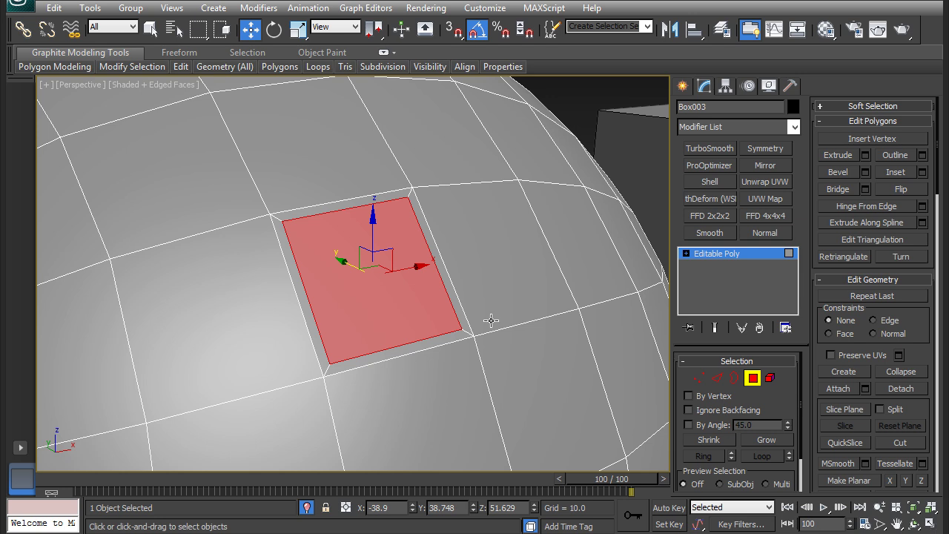
Delete the inset polygon to open a square hole in the sphere.
{"action": "scroll", "coordinate": [460, 340], "scroll_direction": "down", "scroll_amount": 4}
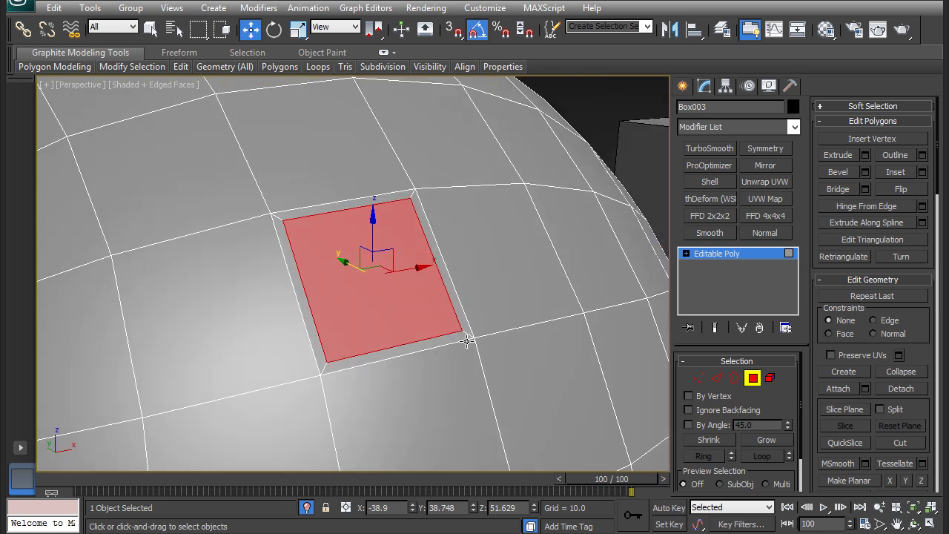
{"action": "scroll", "coordinate": [449, 333], "scroll_direction": "up", "scroll_amount": 4}
{"action": "key", "text": "Delete"}
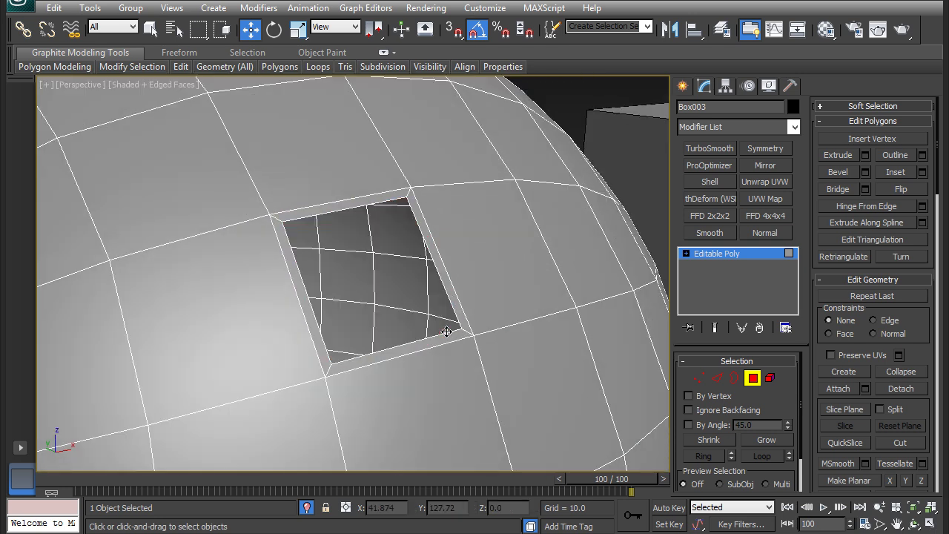
Extrude the hole's border into the sphere in three successive segments to form the recess walls.
{"action": "key", "text": "3"}
{"action": "left_click", "coordinate": [362, 205]}
{"action": "middle_click_drag", "start_coordinate": [368, 215], "coordinate": [352, 253], "text": "alt"}
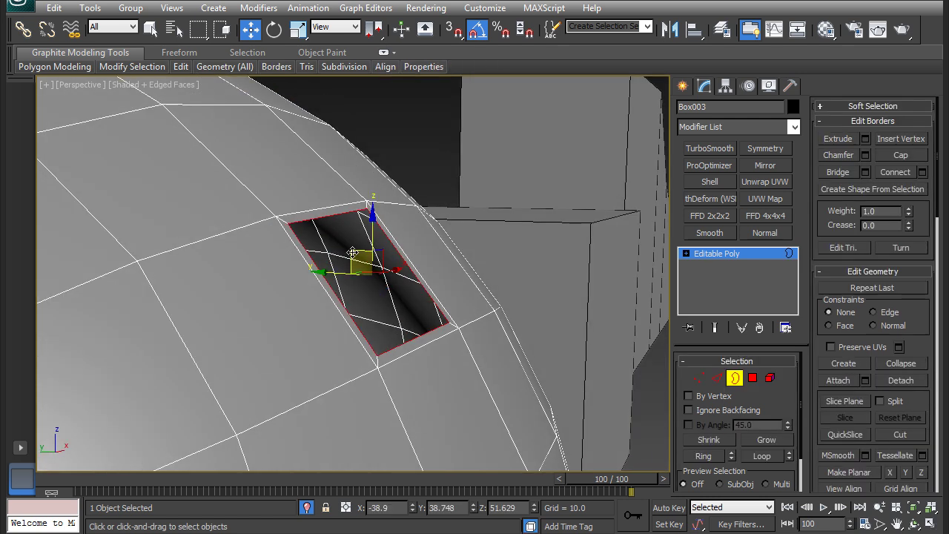
{"action": "left_click_drag", "start_coordinate": [353, 253], "coordinate": [335, 267], "text": "shift"}
{"action": "middle_click_drag", "start_coordinate": [365, 263], "coordinate": [356, 266], "text": "alt"}
{"action": "left_click_drag", "start_coordinate": [339, 268], "coordinate": [301, 290], "text": "shift"}
{"action": "mouse_move", "coordinate": [301, 290]}
{"action": "middle_mouse_down", "text": "alt"}
{"action": "mouse_move", "coordinate": [259, 299]}
{"action": "mouse_move", "coordinate": [304, 288]}
{"action": "middle_mouse_up", "text": "alt"}
{"action": "left_click_drag", "start_coordinate": [297, 288], "coordinate": [289, 292], "text": "shift"}
{"action": "middle_click_drag", "start_coordinate": [332, 290], "coordinate": [307, 309], "text": "alt"}
Extend the recess's inner border inward by scaling to add a narrow rim, and cap the remaining opening.
{"action": "key", "text": "r"}
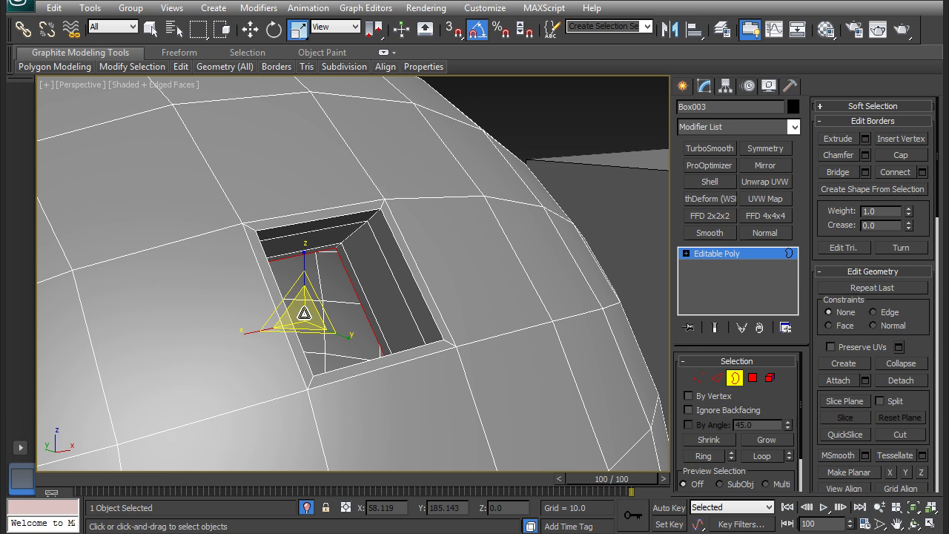
{"action": "left_click_drag", "start_coordinate": [304, 311], "coordinate": [306, 330]}
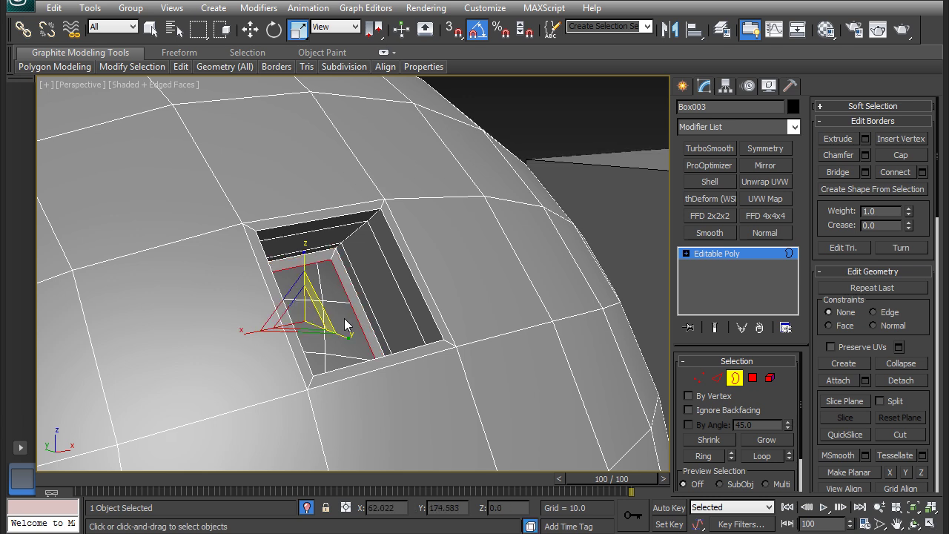
{"action": "middle_click_drag", "start_coordinate": [346, 324], "coordinate": [323, 319], "text": "alt"}
{"action": "right_click", "coordinate": [352, 273]}
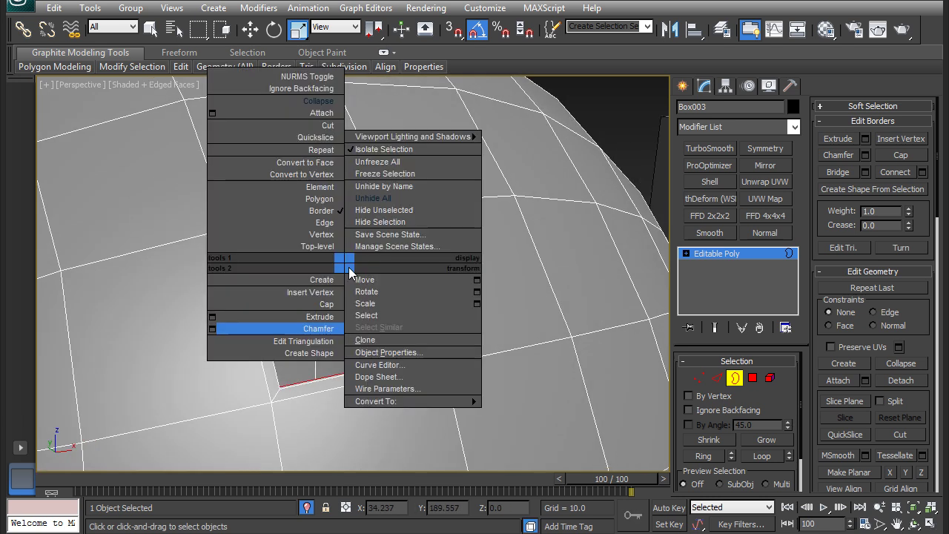
{"action": "left_click", "coordinate": [325, 305]}
{"action": "middle_click_drag", "start_coordinate": [326, 304], "coordinate": [396, 281], "text": "alt"}
Apply TurboSmooth to the sphere with 3 iterations and inspect the recess with edged faces hidden.
{"action": "left_click", "coordinate": [723, 269]}
{"action": "left_click", "coordinate": [714, 253]}
{"action": "left_click", "coordinate": [708, 149]}
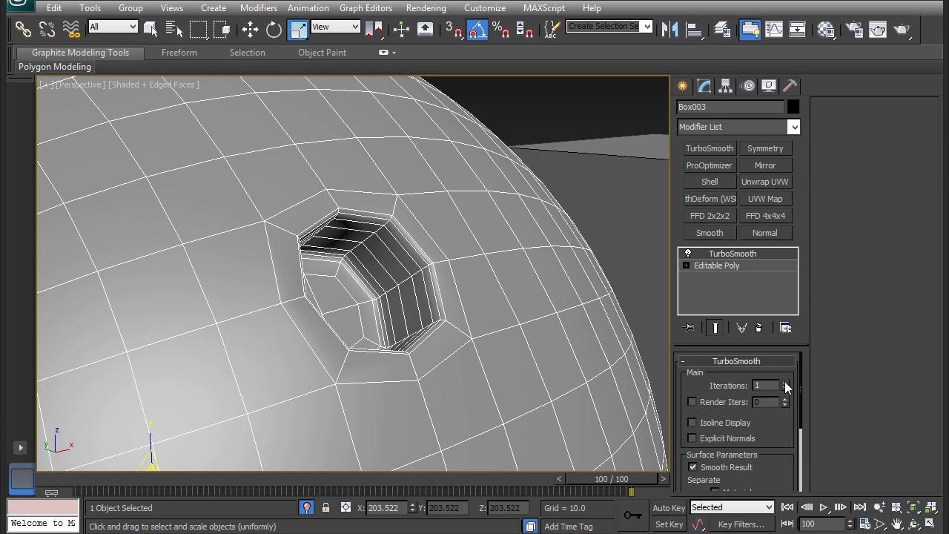
{"action": "left_click", "coordinate": [784, 382]}
{"action": "left_click", "coordinate": [785, 382]}
{"action": "key", "text": "F4"}
{"action": "scroll", "coordinate": [479, 353], "scroll_direction": "down", "scroll_amount": 3}
{"action": "middle_click_drag", "start_coordinate": [479, 353], "coordinate": [439, 386], "text": "alt"}
{"action": "middle_click_drag", "start_coordinate": [439, 385], "coordinate": [525, 312]}
{"action": "scroll", "coordinate": [566, 280], "scroll_direction": "up", "scroll_amount": 3}
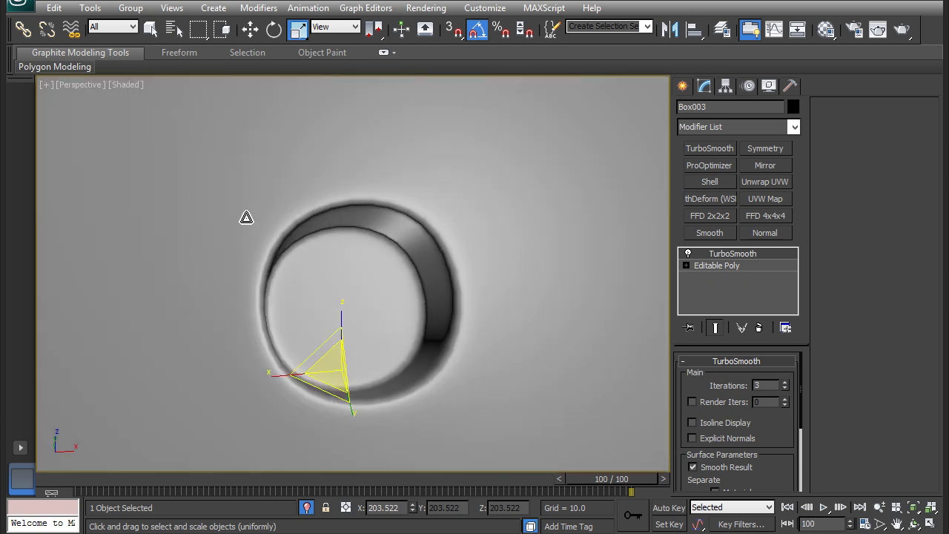
{"action": "middle_click_drag", "start_coordinate": [451, 318], "coordinate": [393, 323], "text": "alt"}
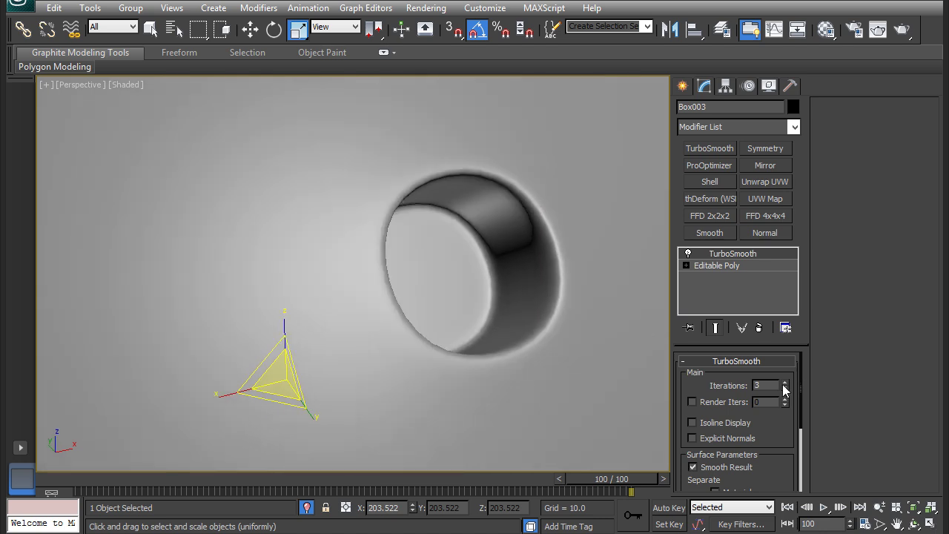
Set the sphere's TurboSmooth iterations to 0 and display edged faces.
{"action": "left_click", "coordinate": [786, 389]}
{"action": "left_click", "coordinate": [785, 389]}
{"action": "left_click", "coordinate": [786, 389]}
{"action": "key", "text": "F4"}
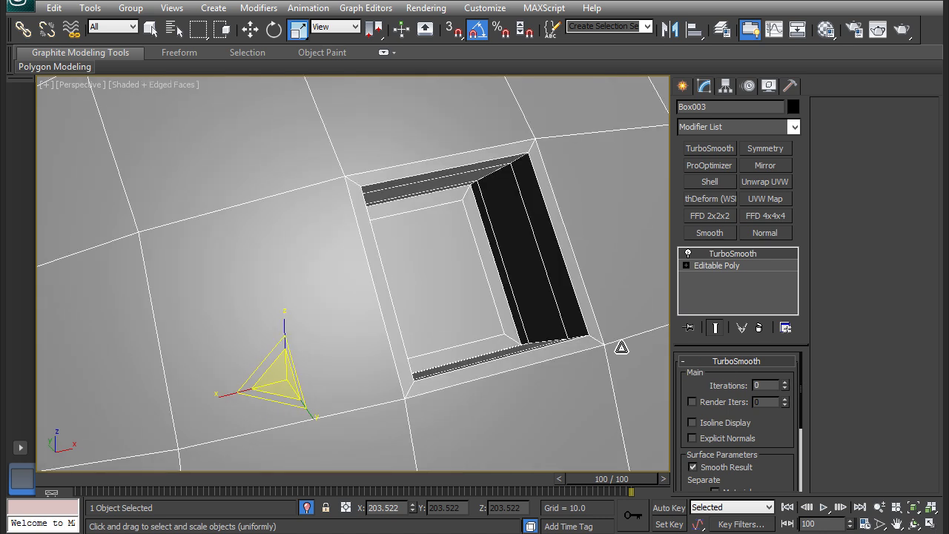
Preview the sphere's recess at TurboSmooth iterations 1 to 3 with edged faces hidden, and return to 0 iterations with edged faces shown.
{"action": "middle_click_drag", "start_coordinate": [621, 342], "coordinate": [571, 346]}
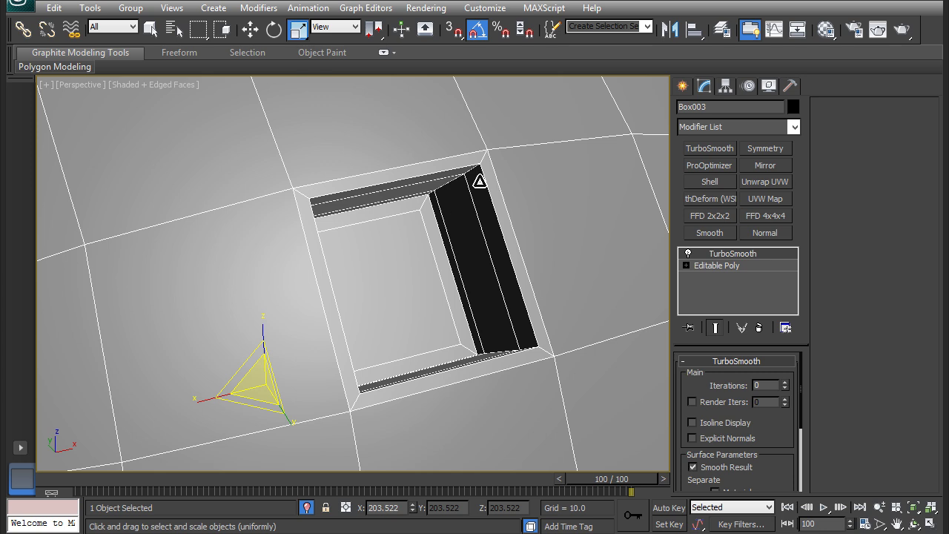
{"action": "left_click", "coordinate": [786, 384]}
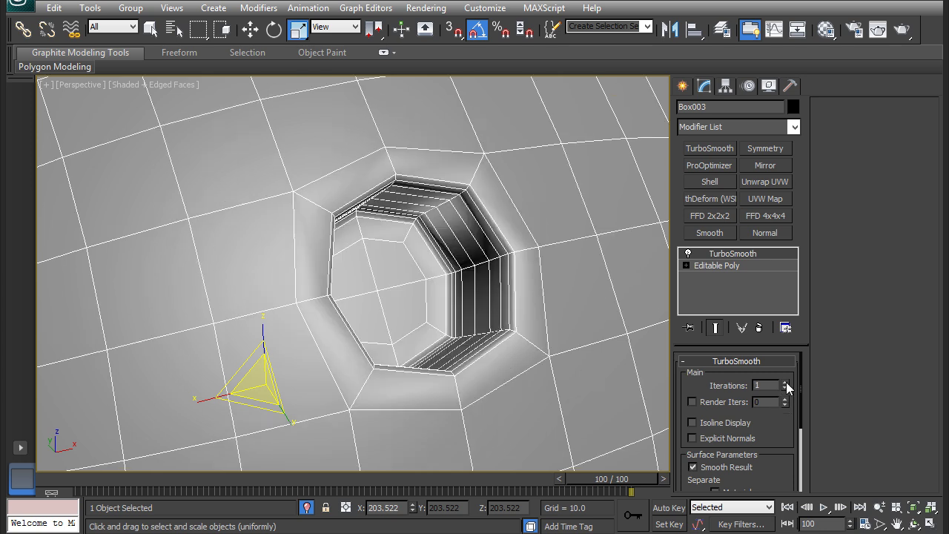
{"action": "key", "text": "F4"}
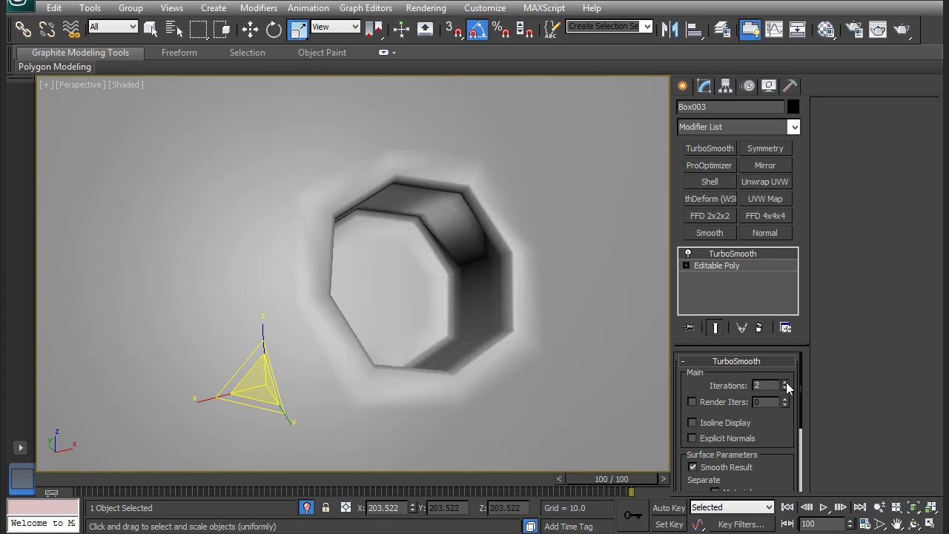
{"action": "left_click", "coordinate": [786, 383]}
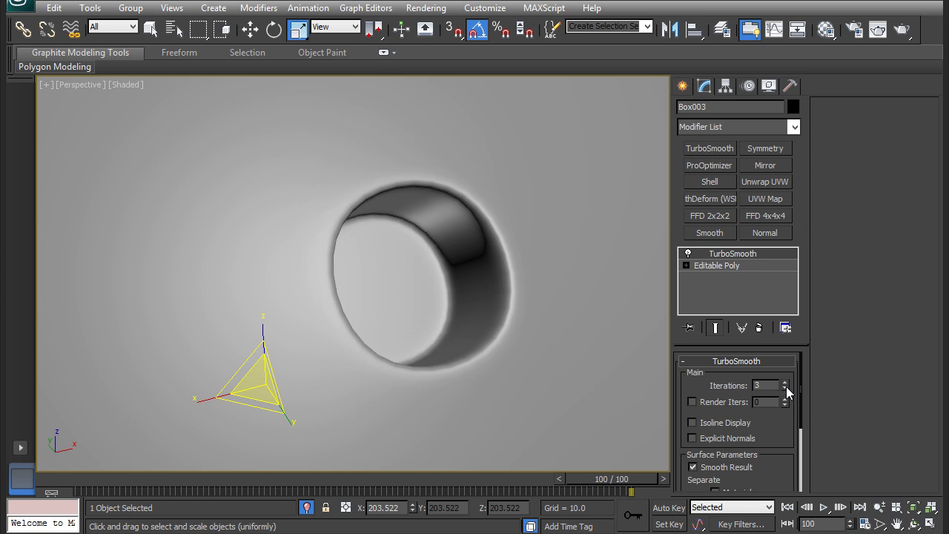
{"action": "left_click", "coordinate": [785, 389]}
{"action": "key", "text": "F4"}
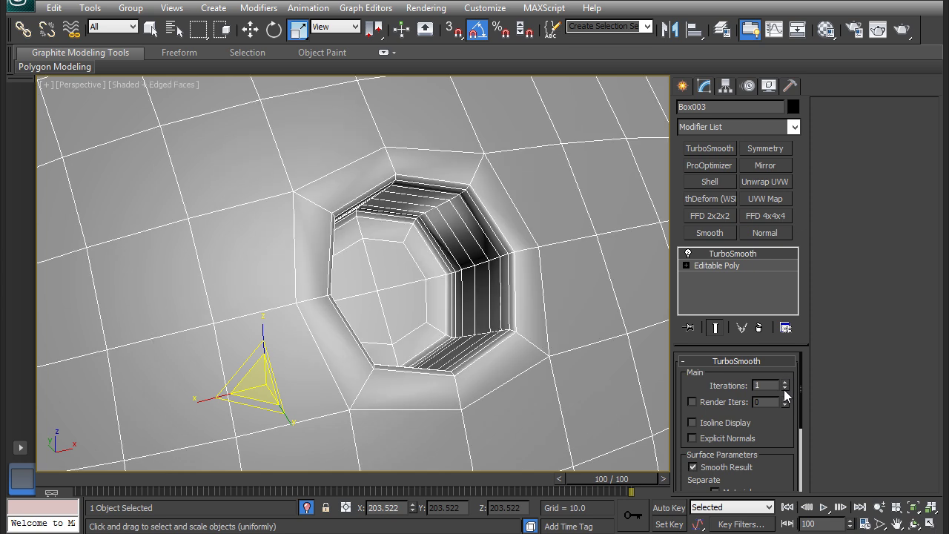
{"action": "left_click", "coordinate": [784, 388]}
Select a two-by-two block of adjacent polygons on the sphere's side, below the existing recess, in the Editable Poly level.
{"action": "scroll", "coordinate": [435, 294], "scroll_direction": "down", "scroll_amount": 10}
{"action": "middle_click_drag", "start_coordinate": [495, 238], "coordinate": [442, 237], "text": "alt"}
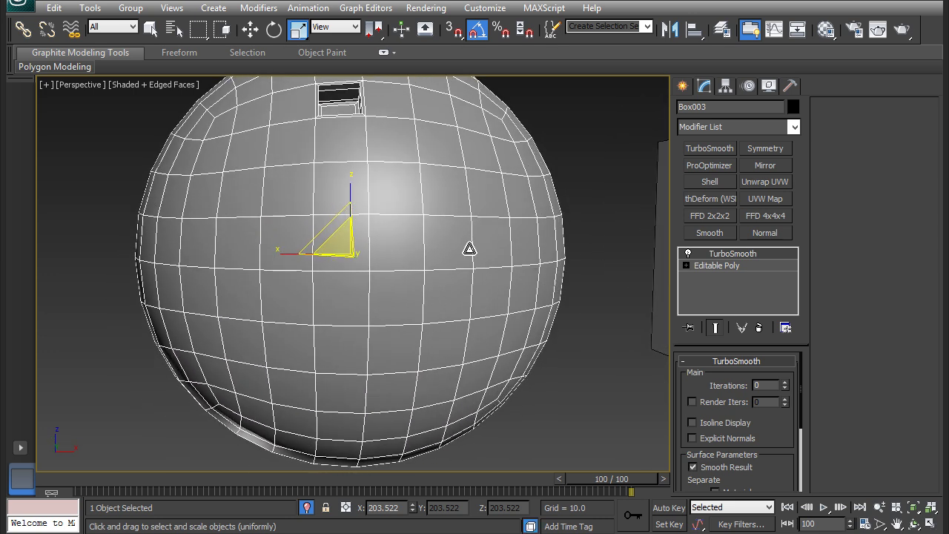
{"action": "left_click", "coordinate": [704, 267]}
{"action": "key", "text": "4"}
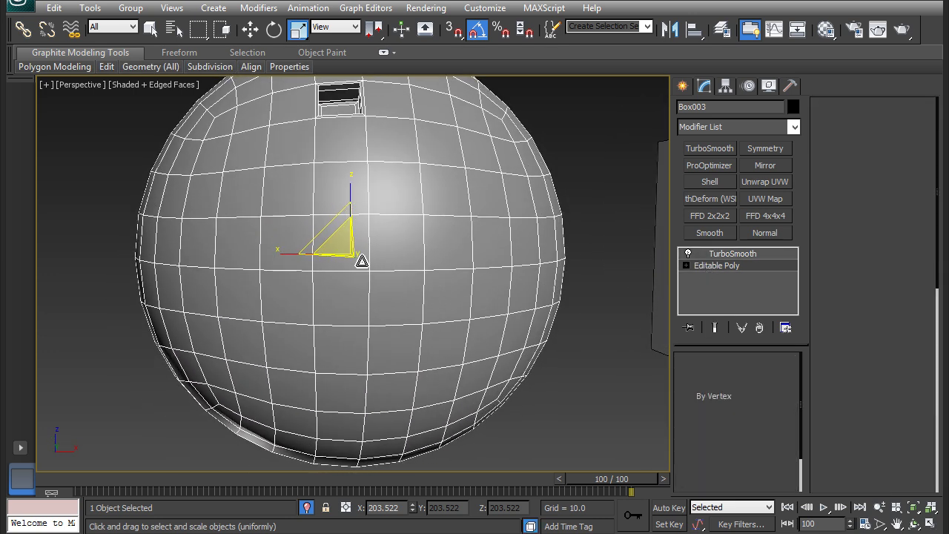
{"action": "left_click", "coordinate": [352, 253]}
{"action": "left_click", "coordinate": [381, 261], "text": "ctrl"}
{"action": "left_click", "coordinate": [398, 285], "text": "ctrl"}
{"action": "left_click", "coordinate": [362, 291], "text": "ctrl"}
{"action": "middle_click_drag", "start_coordinate": [370, 267], "coordinate": [388, 291], "text": "alt"}
{"action": "scroll", "coordinate": [400, 280], "scroll_direction": "up", "scroll_amount": 3}
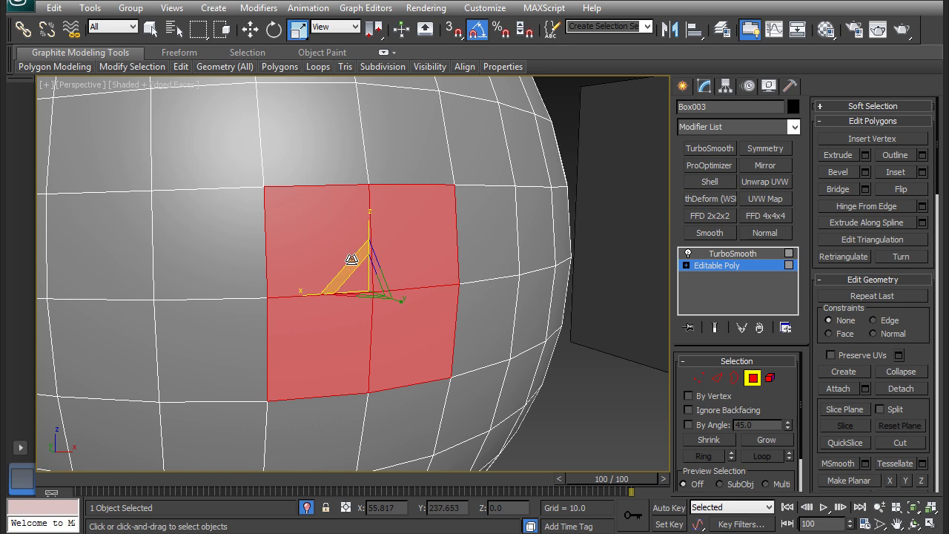
{"action": "middle_click_drag", "start_coordinate": [352, 258], "coordinate": [328, 267], "text": "alt"}
Inset the four selected polygons slightly as a group and delete the inner faces to open a square hole.
{"action": "right_click", "coordinate": [322, 261]}
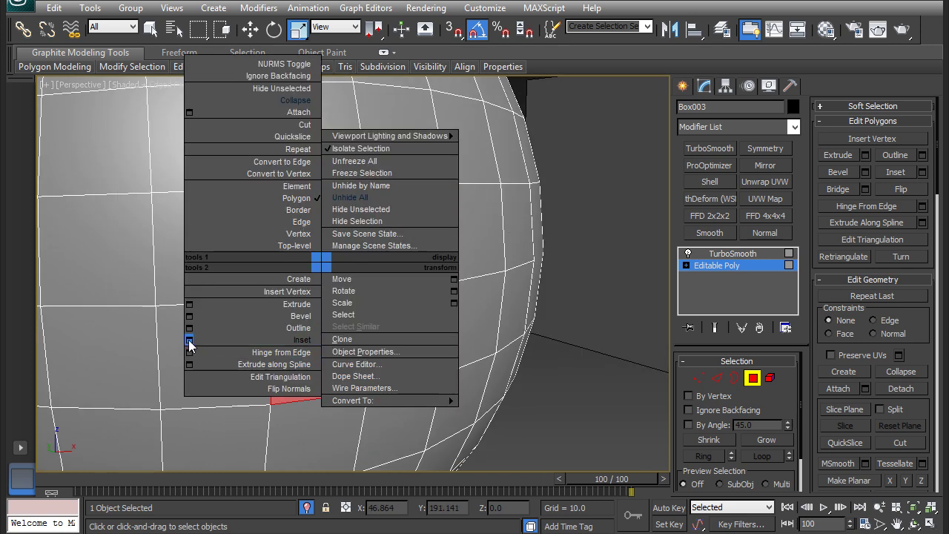
{"action": "left_click", "coordinate": [189, 341]}
{"action": "left_click_drag", "start_coordinate": [368, 304], "coordinate": [369, 309]}
{"action": "left_click", "coordinate": [360, 324]}
{"action": "middle_click_drag", "start_coordinate": [349, 325], "coordinate": [386, 344], "text": "alt"}
{"action": "key", "text": "Delete"}
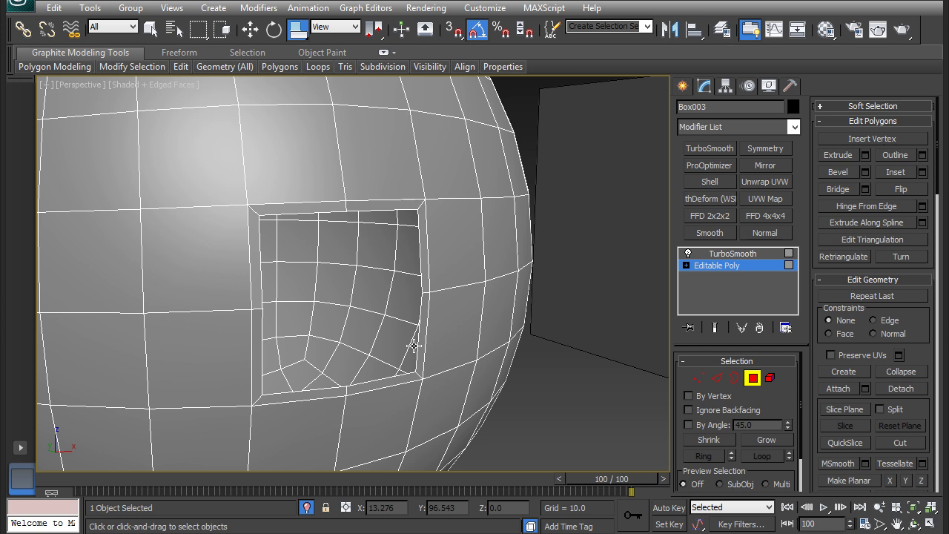
Select the new opening's border as edges and reshape it into a circle with the Loop Tools.
{"action": "key", "text": "3"}
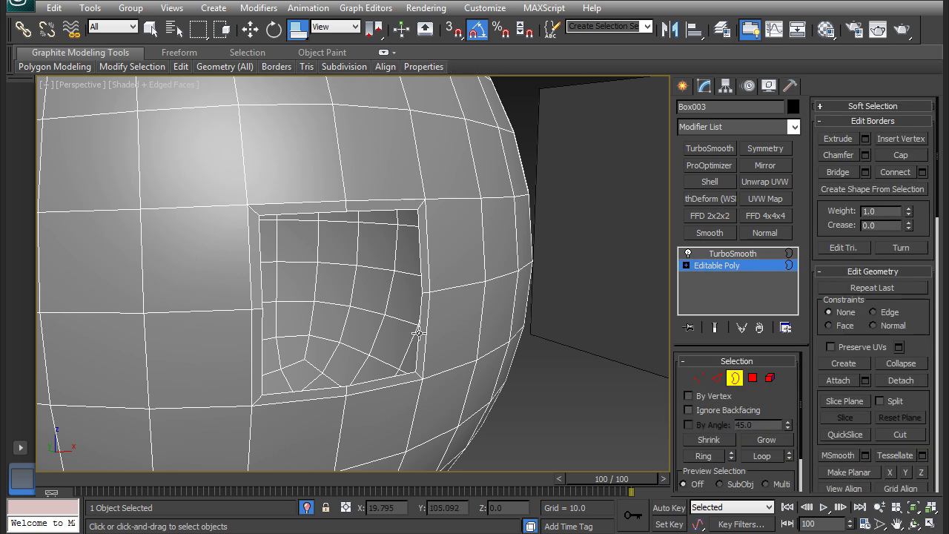
{"action": "left_click", "coordinate": [418, 333]}
{"action": "middle_click_drag", "start_coordinate": [344, 246], "coordinate": [355, 256], "text": "alt"}
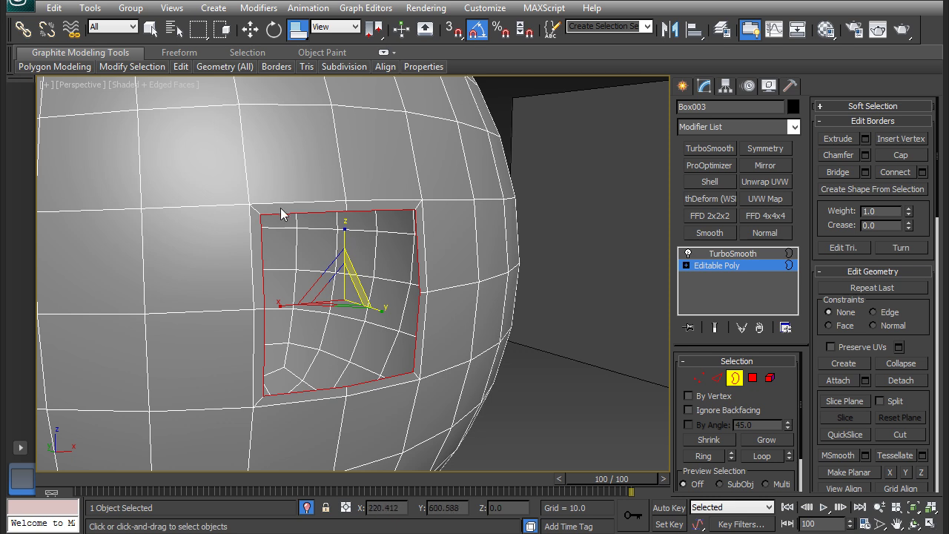
{"action": "key", "text": "2"}
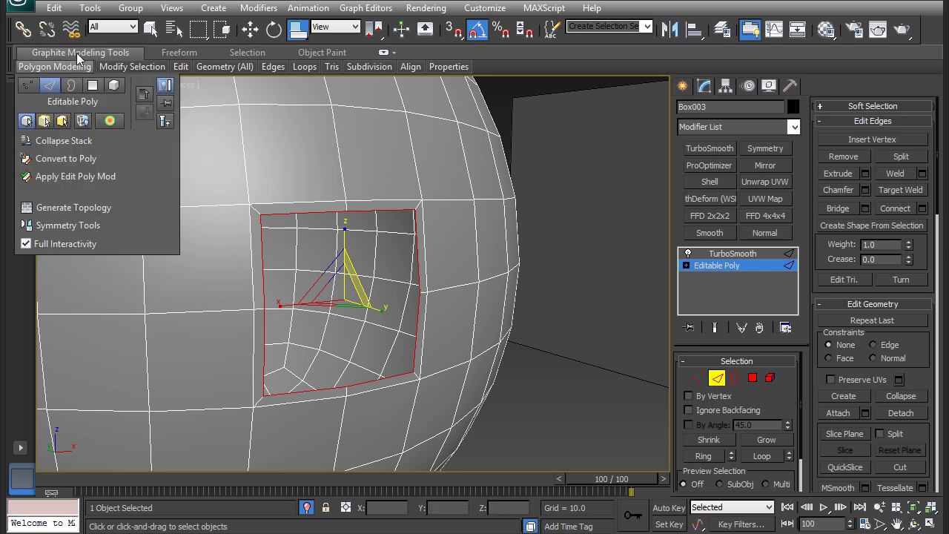
{"action": "mouse_move", "coordinate": [312, 69]}
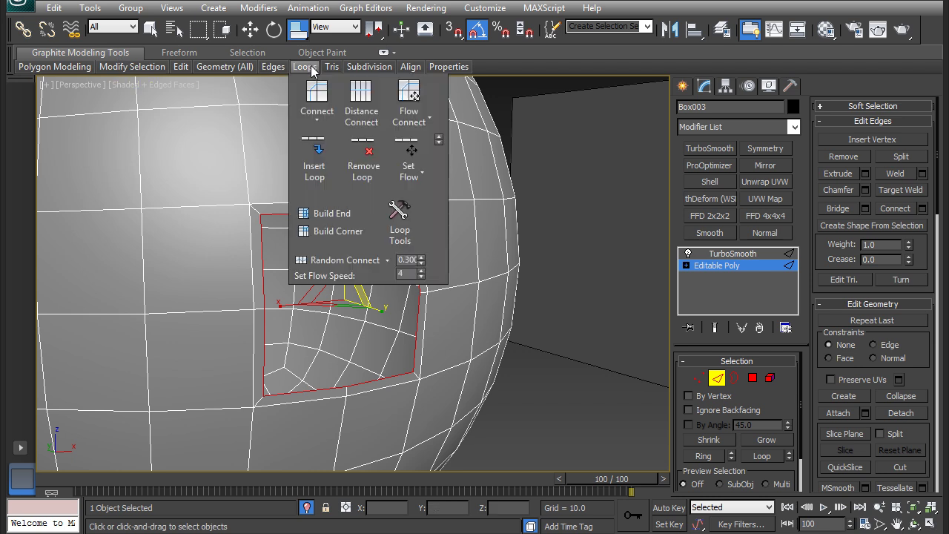
{"action": "left_click", "coordinate": [397, 213]}
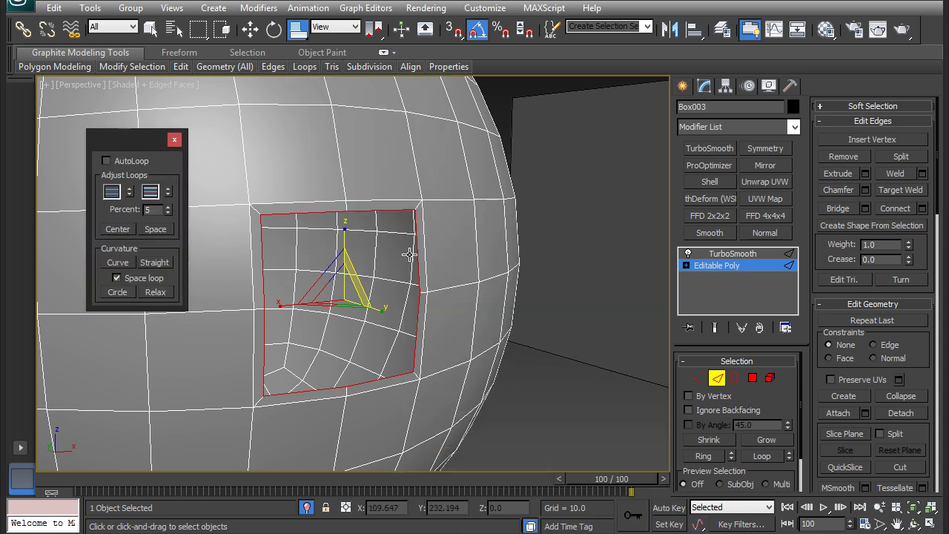
{"action": "left_click", "coordinate": [119, 292]}
{"action": "middle_click_drag", "start_coordinate": [373, 291], "coordinate": [391, 300], "text": "alt"}
{"action": "mouse_move", "coordinate": [364, 270]}
{"action": "middle_mouse_down"}
{"action": "mouse_move", "coordinate": [374, 273]}
{"action": "mouse_move", "coordinate": [344, 332]}
{"action": "mouse_move", "coordinate": [375, 279]}
{"action": "middle_mouse_up"}
{"action": "scroll", "coordinate": [372, 274], "scroll_direction": "up", "scroll_amount": 4}
{"action": "scroll", "coordinate": [389, 275], "scroll_direction": "down", "scroll_amount": 3}
{"action": "scroll", "coordinate": [390, 274], "scroll_direction": "up", "scroll_amount": 1}
{"action": "middle_click_drag", "start_coordinate": [371, 288], "coordinate": [368, 290], "text": "alt"}
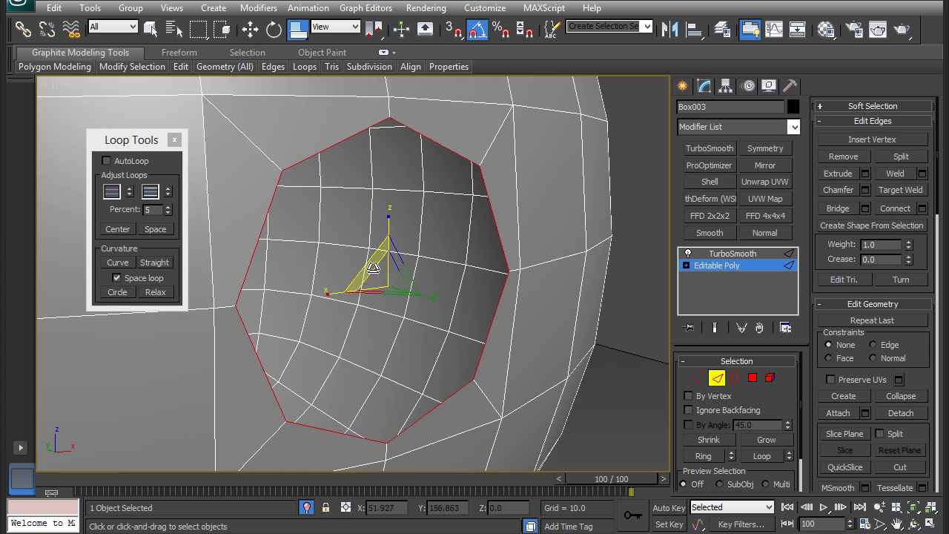
Extend the circular edge loop inward by scaling to add a narrow rim, and extrude it into the sphere to form the recess walls.
{"action": "left_click_drag", "start_coordinate": [373, 269], "coordinate": [377, 272], "text": "shift"}
{"action": "middle_click_drag", "start_coordinate": [377, 273], "coordinate": [356, 281], "text": "alt"}
{"action": "key", "text": "w"}
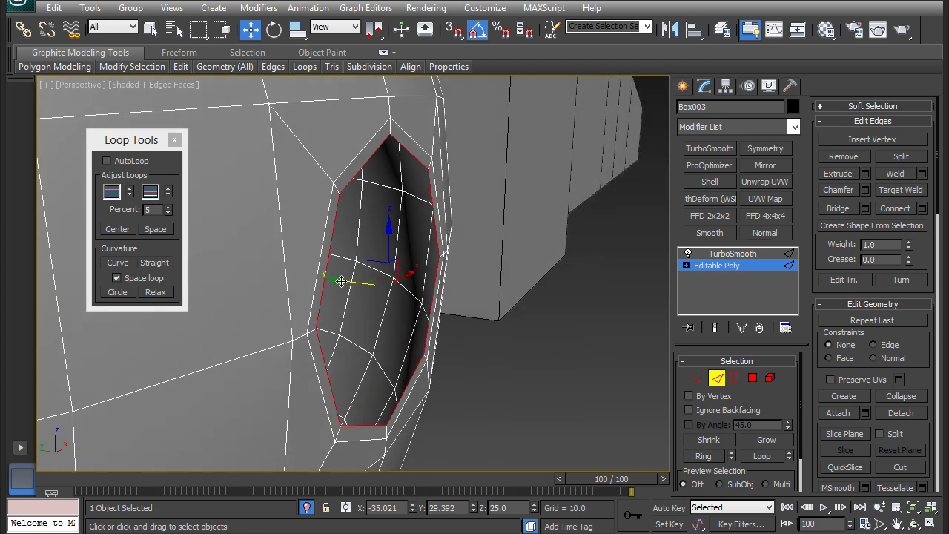
{"action": "left_click_drag", "start_coordinate": [338, 281], "coordinate": [275, 280], "text": "shift"}
{"action": "middle_click_drag", "start_coordinate": [275, 280], "coordinate": [306, 276], "text": "alt"}
Scale the recess's innermost edge loop inward to form a narrow inner rim, and cap the remaining border.
{"action": "key", "text": "r"}
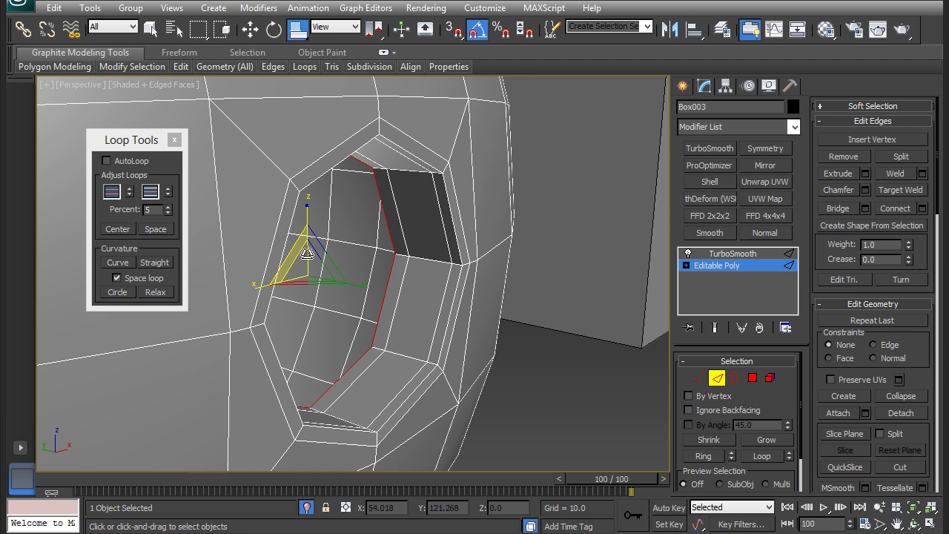
{"action": "left_click_drag", "start_coordinate": [296, 260], "coordinate": [302, 264]}
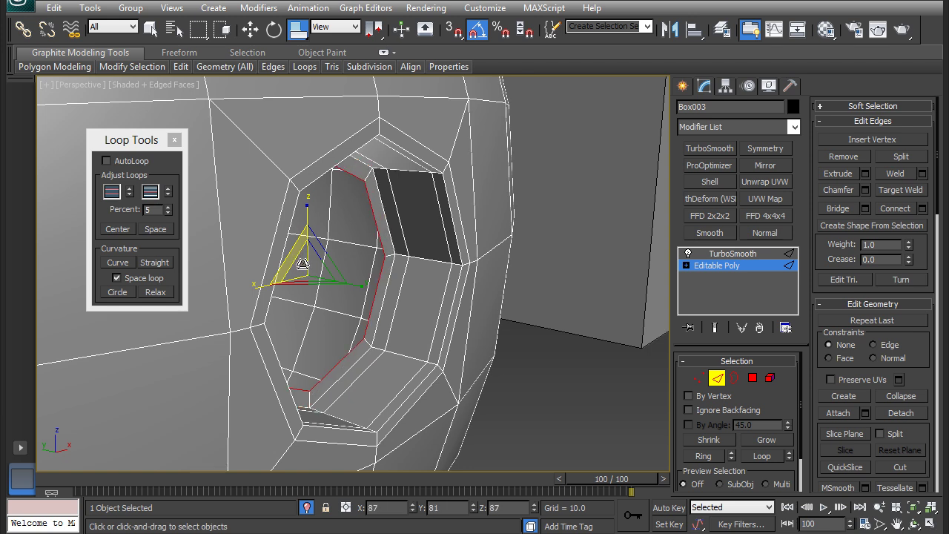
{"action": "right_click", "coordinate": [363, 232]}
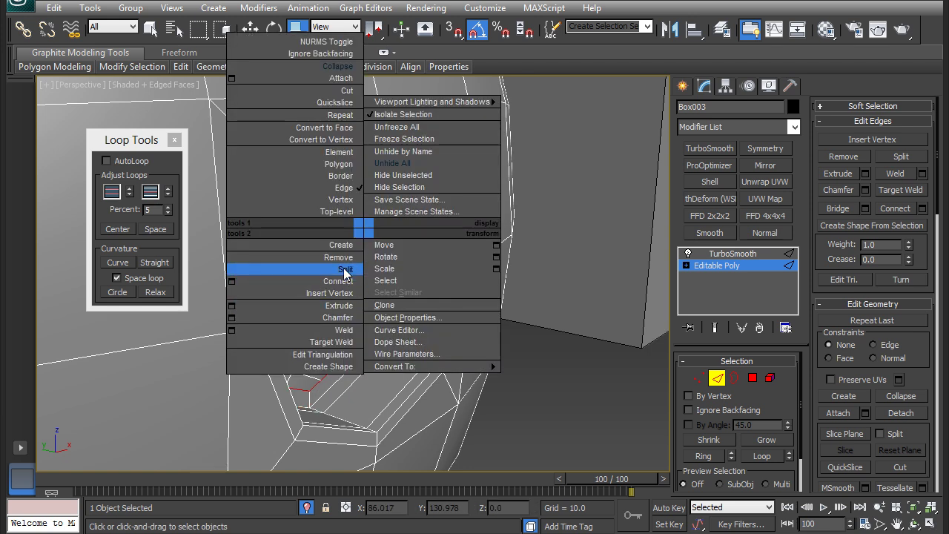
{"action": "left_click", "coordinate": [583, 282]}
{"action": "key", "text": "3"}
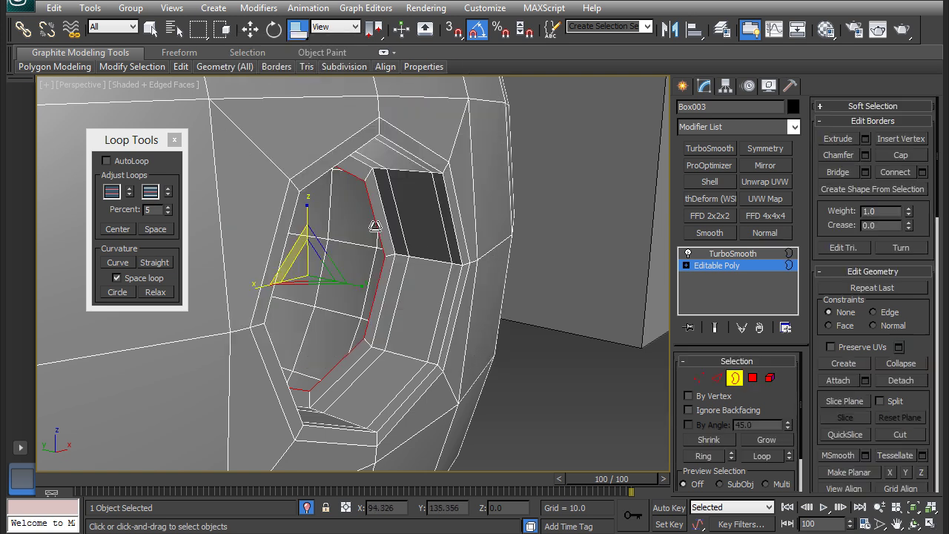
{"action": "right_click", "coordinate": [376, 224]}
{"action": "left_click", "coordinate": [369, 259]}
{"action": "middle_click_drag", "start_coordinate": [368, 273], "coordinate": [384, 295], "text": "alt"}
{"action": "scroll", "coordinate": [385, 295], "scroll_direction": "down", "scroll_amount": 3}
{"action": "scroll", "coordinate": [594, 287], "scroll_direction": "up", "scroll_amount": 3}
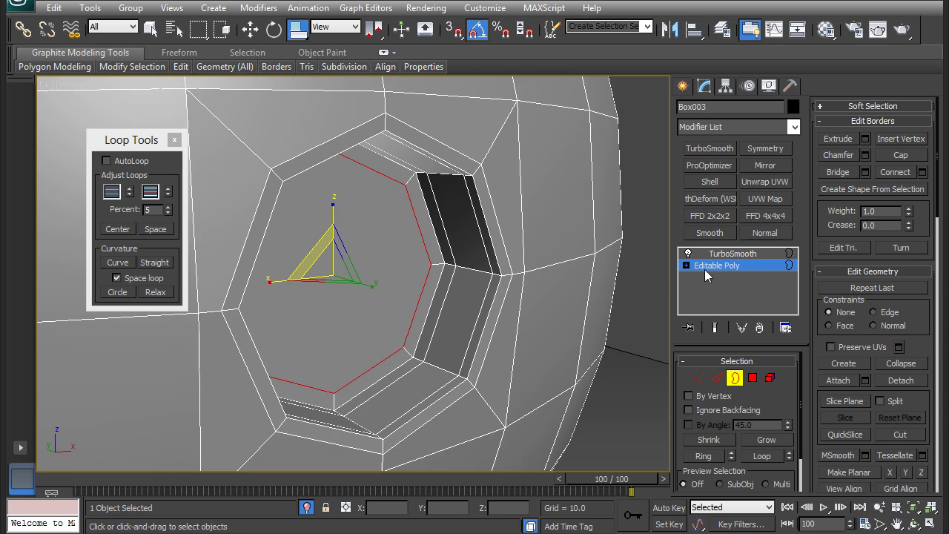
Set the sphere's TurboSmooth iterations to 2 and inspect the round recess with edged faces shown and hidden.
{"action": "left_click", "coordinate": [731, 253]}
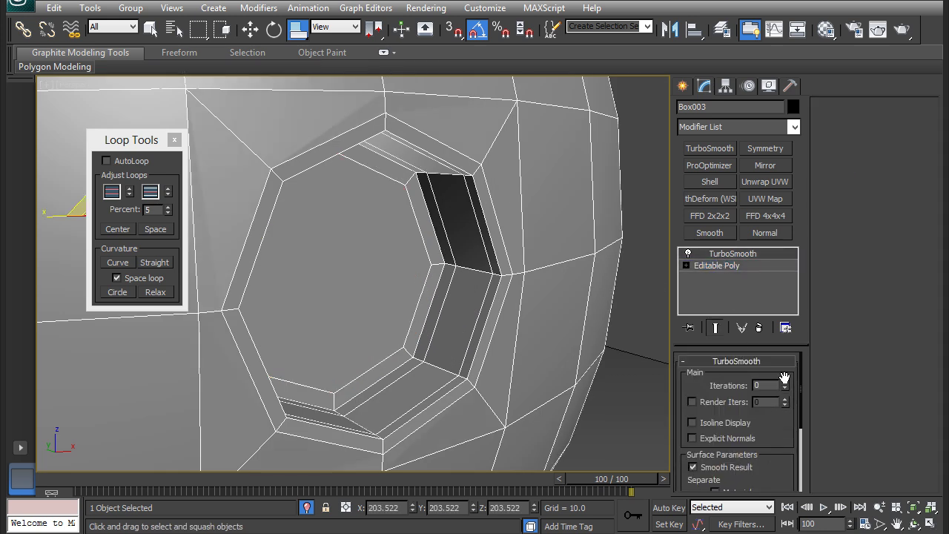
{"action": "left_click", "coordinate": [785, 381]}
{"action": "left_click", "coordinate": [786, 383]}
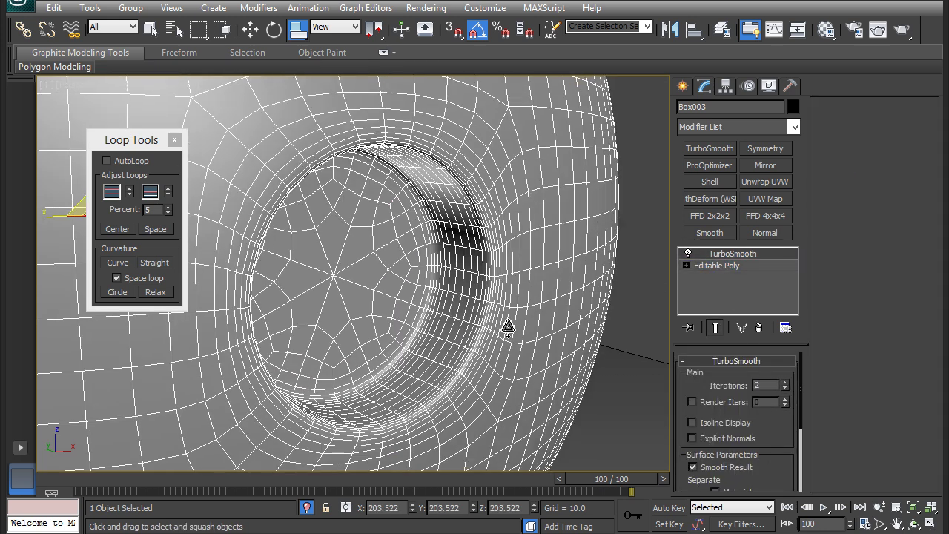
{"action": "key", "text": "F4"}
{"action": "scroll", "coordinate": [456, 310], "scroll_direction": "down", "scroll_amount": 4}
{"action": "mouse_move", "coordinate": [468, 331]}
{"action": "middle_mouse_down", "text": "alt"}
{"action": "mouse_move", "coordinate": [422, 324]}
{"action": "mouse_move", "coordinate": [454, 325]}
{"action": "mouse_move", "coordinate": [441, 318]}
{"action": "mouse_move", "coordinate": [451, 333]}
{"action": "mouse_move", "coordinate": [481, 339]}
{"action": "mouse_move", "coordinate": [447, 327]}
{"action": "mouse_move", "coordinate": [462, 326]}
{"action": "mouse_move", "coordinate": [479, 339]}
{"action": "middle_mouse_up", "text": "alt"}
{"action": "key", "text": "F4"}
{"action": "scroll", "coordinate": [478, 336], "scroll_direction": "up", "scroll_amount": 4}
{"action": "scroll", "coordinate": [496, 324], "scroll_direction": "down", "scroll_amount": 4}
{"action": "middle_click_drag", "start_coordinate": [499, 294], "coordinate": [477, 294], "text": "alt"}
{"action": "key", "text": "F4"}
Deselect the sphere and examine both smoothed round recesses up close and from a distance.
{"action": "middle_click_drag", "start_coordinate": [471, 326], "coordinate": [419, 237], "text": "alt"}
{"action": "left_click", "coordinate": [631, 147]}
{"action": "key", "text": "w"}
{"action": "middle_click_drag", "start_coordinate": [390, 285], "coordinate": [234, 209], "text": "alt"}
{"action": "middle_click_drag", "start_coordinate": [278, 262], "coordinate": [328, 236], "text": "alt"}
{"action": "scroll", "coordinate": [377, 282], "scroll_direction": "up", "scroll_amount": 3}
{"action": "middle_click_drag", "start_coordinate": [383, 281], "coordinate": [329, 186]}
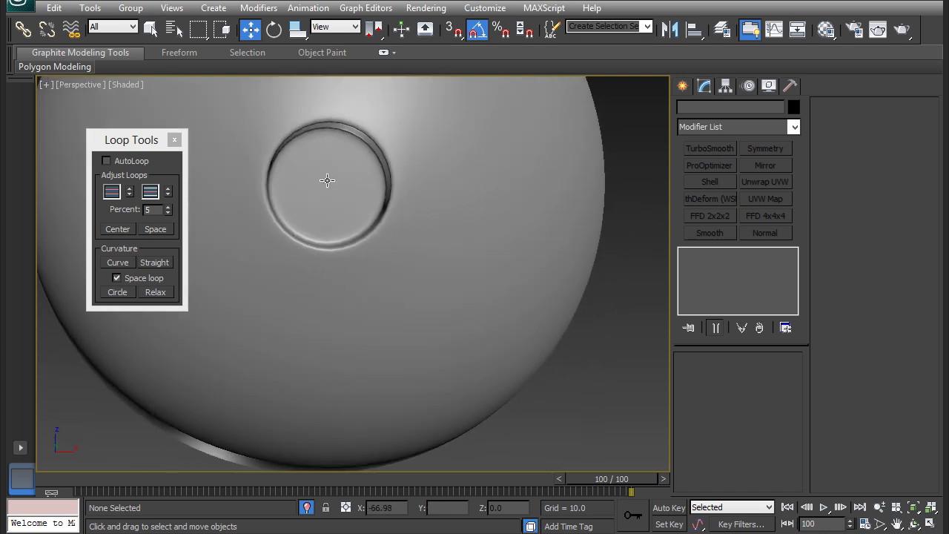
{"action": "scroll", "coordinate": [390, 320], "scroll_direction": "down", "scroll_amount": 5}
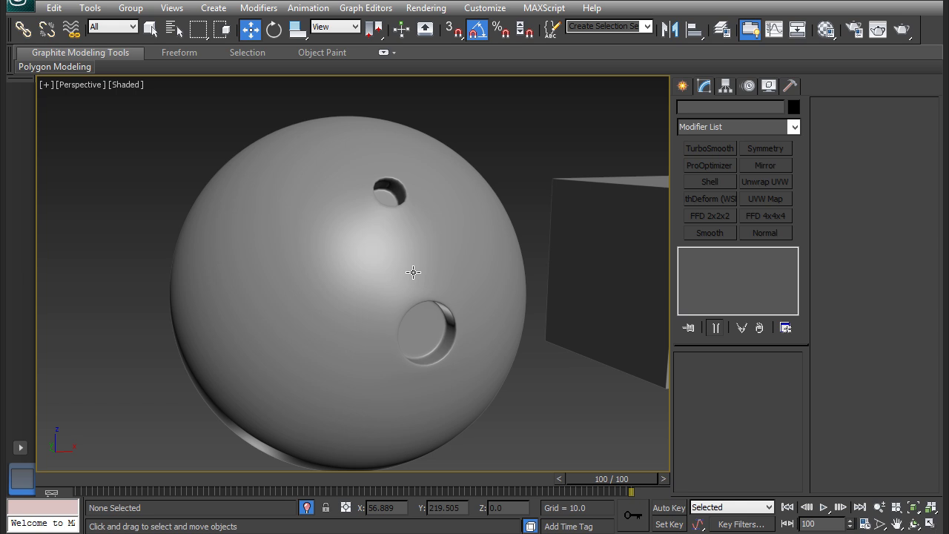
Select the cube beside the sphere and display edged faces.
{"action": "middle_click_drag", "start_coordinate": [413, 272], "coordinate": [209, 296]}
{"action": "scroll", "coordinate": [424, 276], "scroll_direction": "up", "scroll_amount": 3}
{"action": "mouse_move", "coordinate": [588, 275]}
{"action": "middle_mouse_down"}
{"action": "mouse_move", "coordinate": [424, 276]}
{"action": "mouse_move", "coordinate": [443, 260]}
{"action": "middle_mouse_up"}
{"action": "left_click", "coordinate": [425, 286]}
{"action": "key", "text": "F4"}
{"action": "middle_click_drag", "start_coordinate": [458, 311], "coordinate": [425, 303], "text": "alt"}
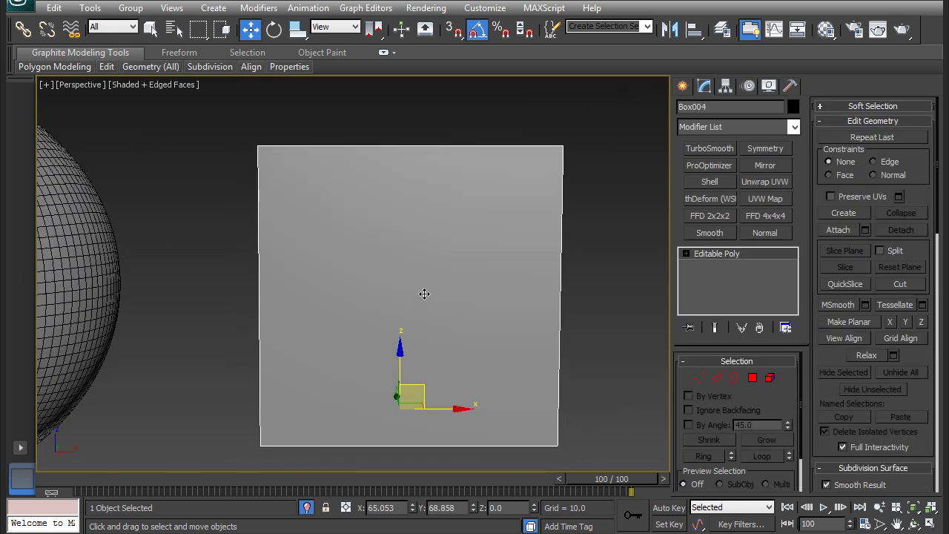
{"action": "middle_click_drag", "start_coordinate": [363, 300], "coordinate": [392, 287], "text": "alt"}
{"action": "scroll", "coordinate": [397, 301], "scroll_direction": "down", "scroll_amount": 2}
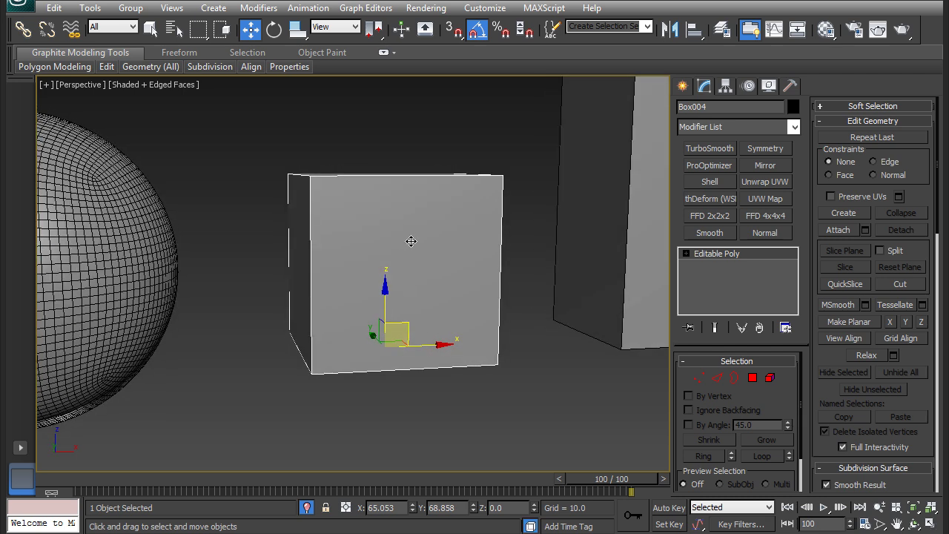
{"action": "middle_click_drag", "start_coordinate": [405, 231], "coordinate": [391, 156], "text": "alt"}
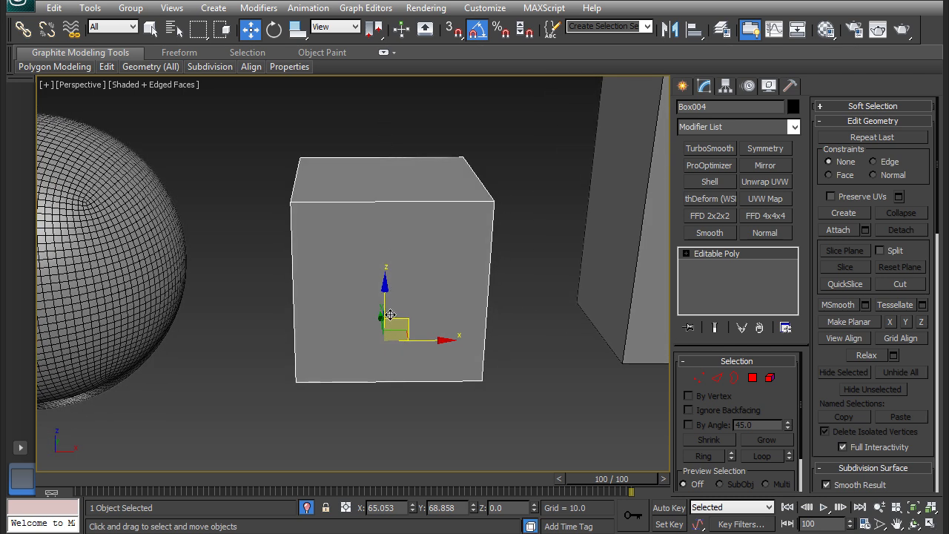
{"action": "middle_click_drag", "start_coordinate": [431, 272], "coordinate": [489, 269], "text": "alt"}
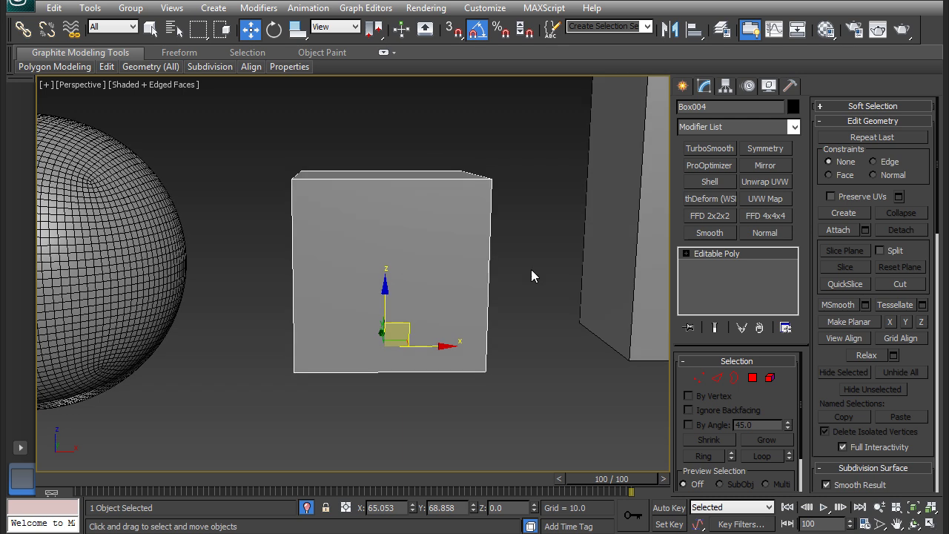
{"action": "middle_click_drag", "start_coordinate": [370, 254], "coordinate": [394, 258], "text": "alt"}
{"action": "scroll", "coordinate": [390, 257], "scroll_direction": "up", "scroll_amount": 2}
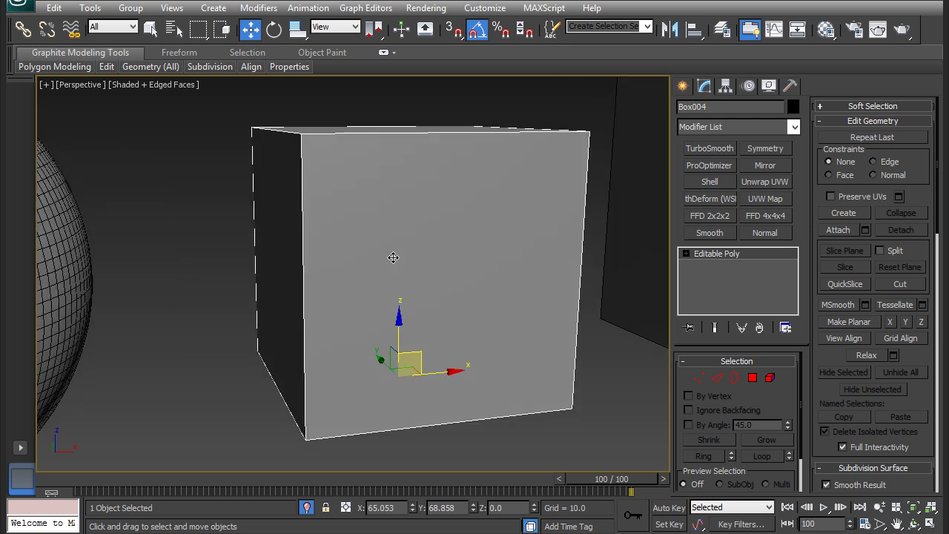
Insert a vertical edge loop around the middle of the cube with Swift Loop.
{"action": "key", "text": "2"}
{"action": "key", "text": "2"}
{"action": "middle_click_drag", "start_coordinate": [447, 296], "coordinate": [390, 264], "text": "alt"}
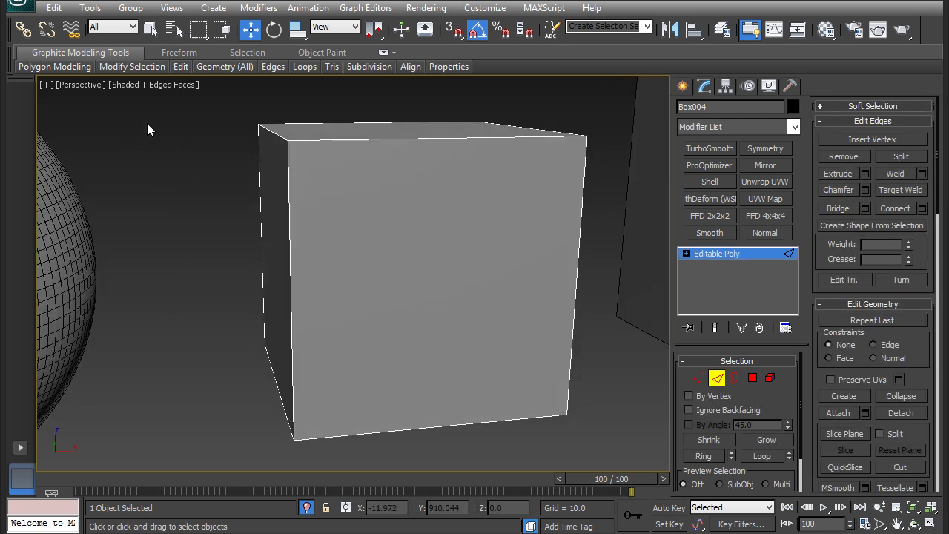
{"action": "mouse_move", "coordinate": [179, 68]}
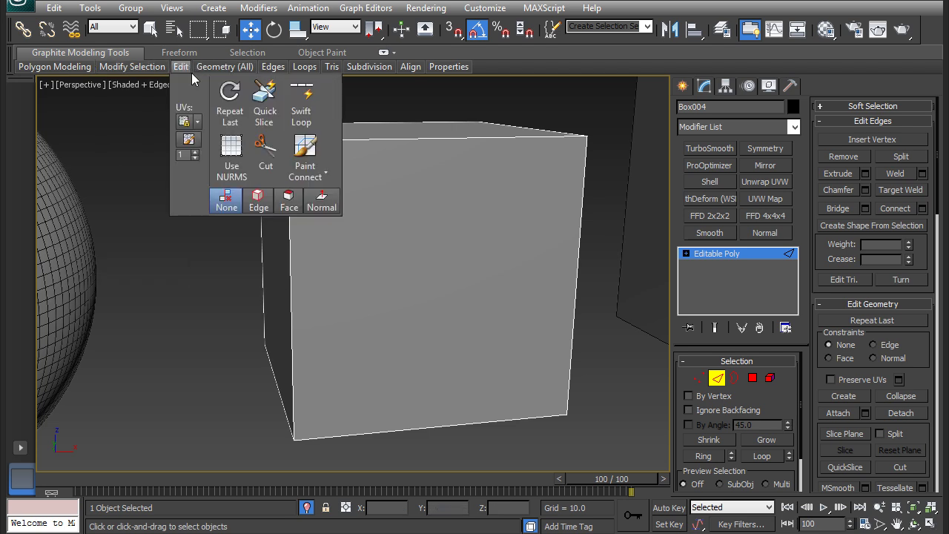
{"action": "left_click", "coordinate": [310, 108]}
{"action": "middle_click_drag", "start_coordinate": [411, 179], "coordinate": [393, 205], "text": "alt"}
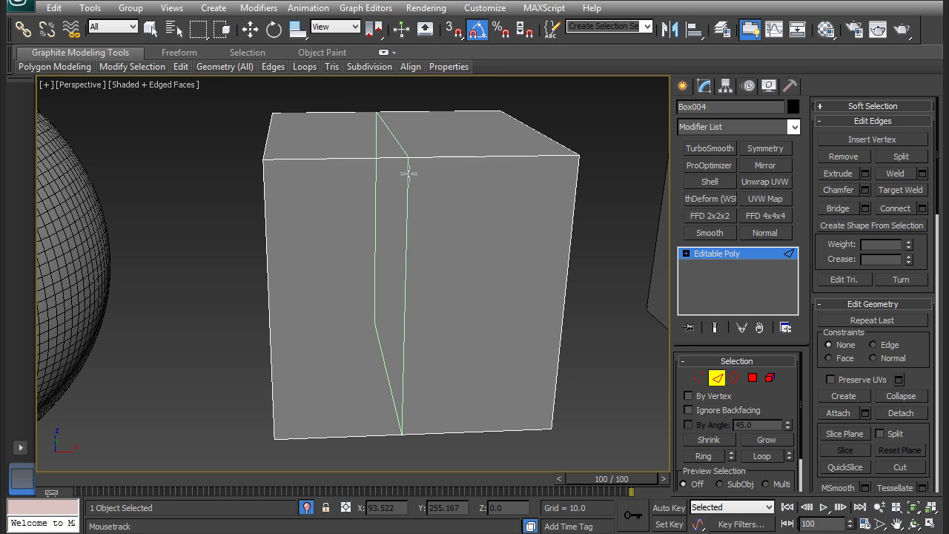
{"action": "left_click", "coordinate": [442, 174]}
{"action": "middle_click_drag", "start_coordinate": [303, 278], "coordinate": [312, 260], "text": "alt"}
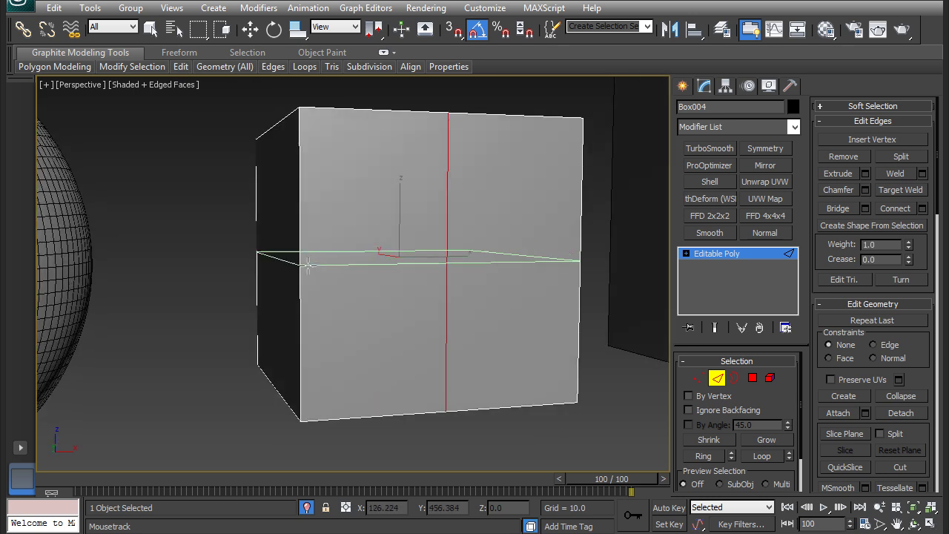
Insert a horizontal edge loop around the middle of the cube with Swift Loop.
{"action": "left_click", "coordinate": [304, 254]}
{"action": "key", "text": "w"}
{"action": "middle_click_drag", "start_coordinate": [264, 282], "coordinate": [407, 258], "text": "alt"}
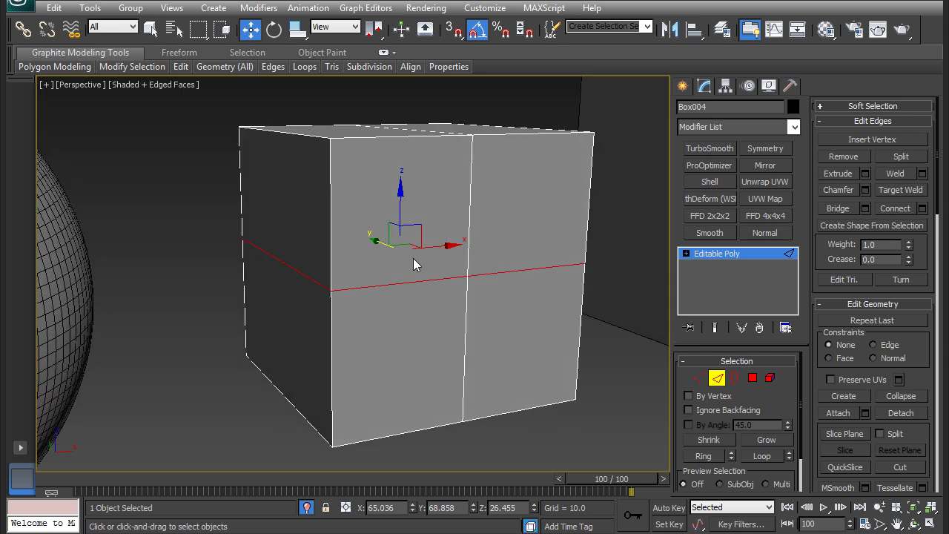
{"action": "key", "text": "4"}
{"action": "left_click", "coordinate": [415, 223]}
{"action": "left_click", "coordinate": [501, 225], "text": "ctrl"}
{"action": "left_click", "coordinate": [486, 297], "text": "ctrl"}
{"action": "left_click", "coordinate": [423, 312], "text": "ctrl"}
{"action": "middle_click_drag", "start_coordinate": [423, 311], "coordinate": [471, 196], "text": "alt"}
{"action": "middle_click_drag", "start_coordinate": [412, 222], "coordinate": [404, 259], "text": "alt"}
{"action": "scroll", "coordinate": [409, 256], "scroll_direction": "up", "scroll_amount": 3}
{"action": "scroll", "coordinate": [404, 259], "scroll_direction": "down", "scroll_amount": 5}
{"action": "left_click", "coordinate": [176, 222]}
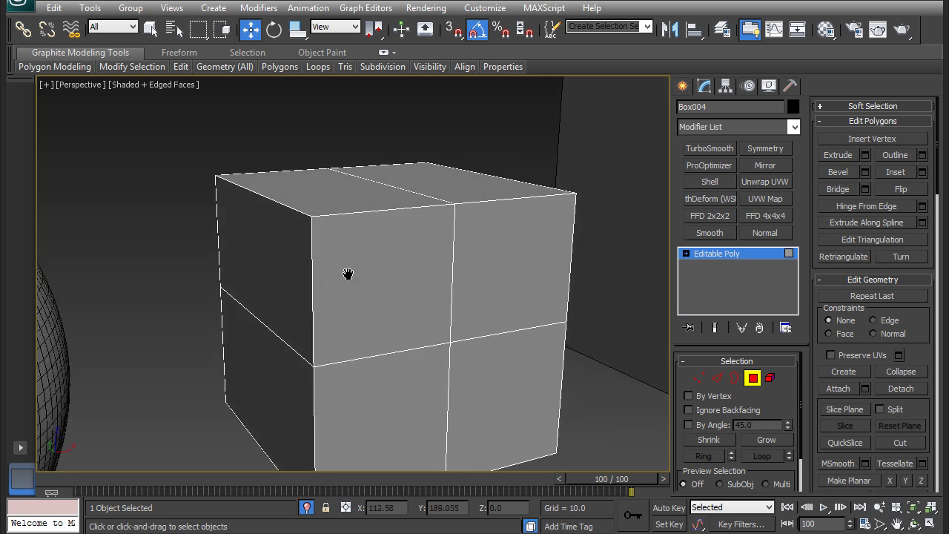
Insert supporting edge loops close to the cube's top, bottom and vertical edges with Swift Loop.
{"action": "scroll", "coordinate": [367, 270], "scroll_direction": "up", "scroll_amount": 3}
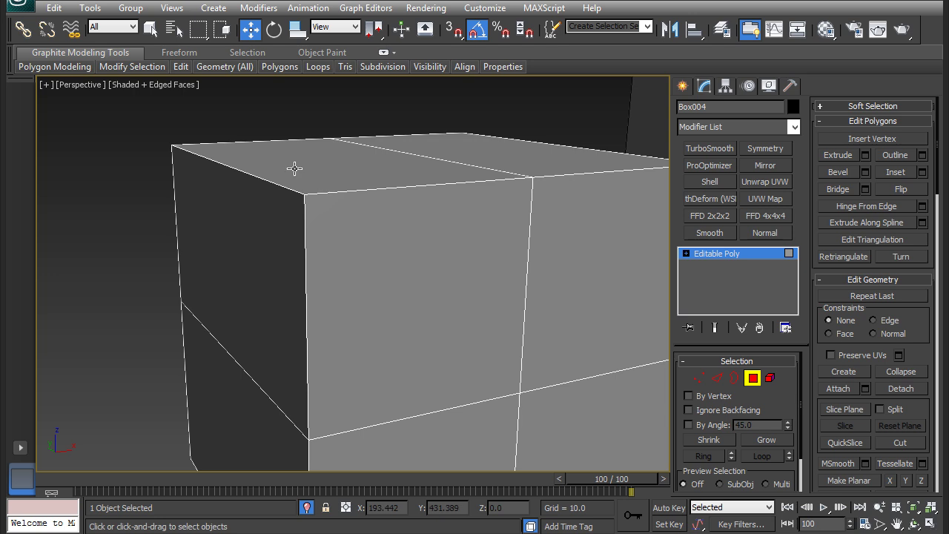
{"action": "mouse_move", "coordinate": [186, 71]}
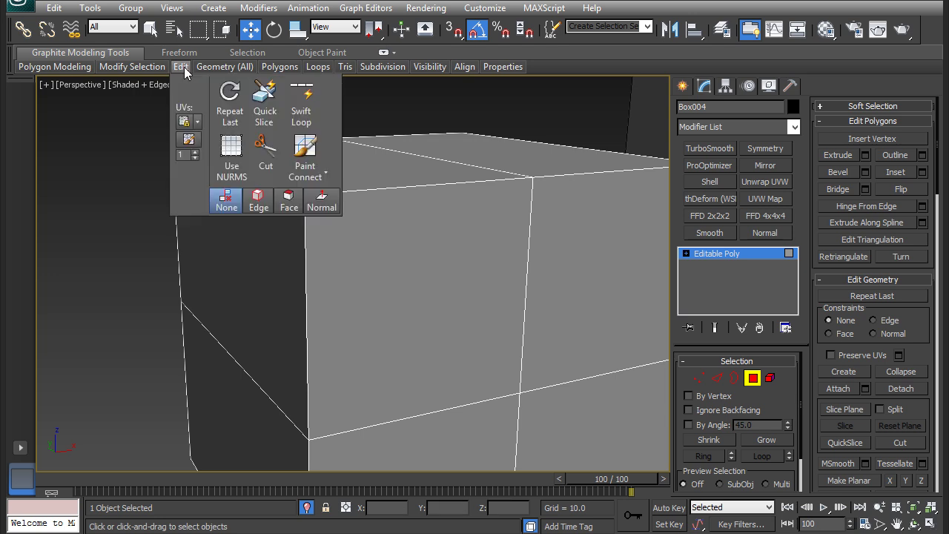
{"action": "left_click", "coordinate": [304, 96]}
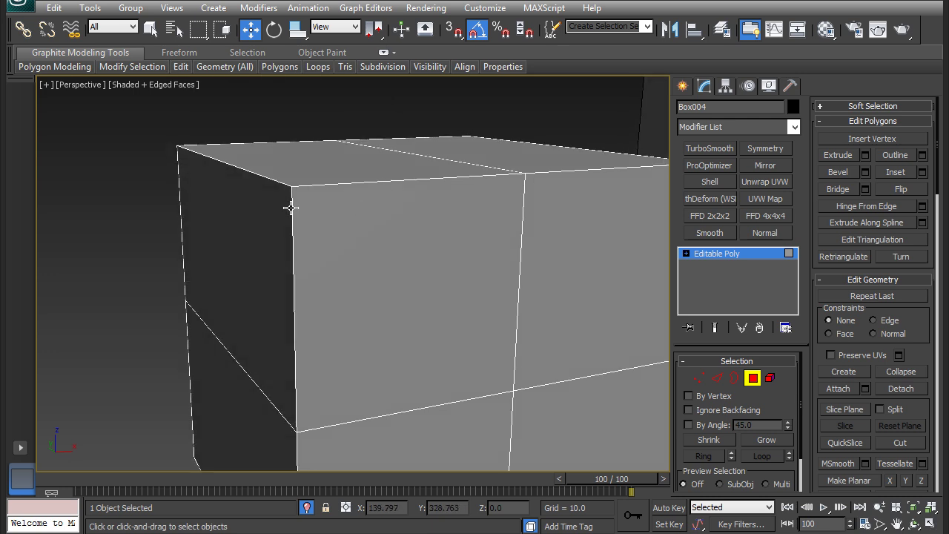
{"action": "left_click", "coordinate": [295, 191]}
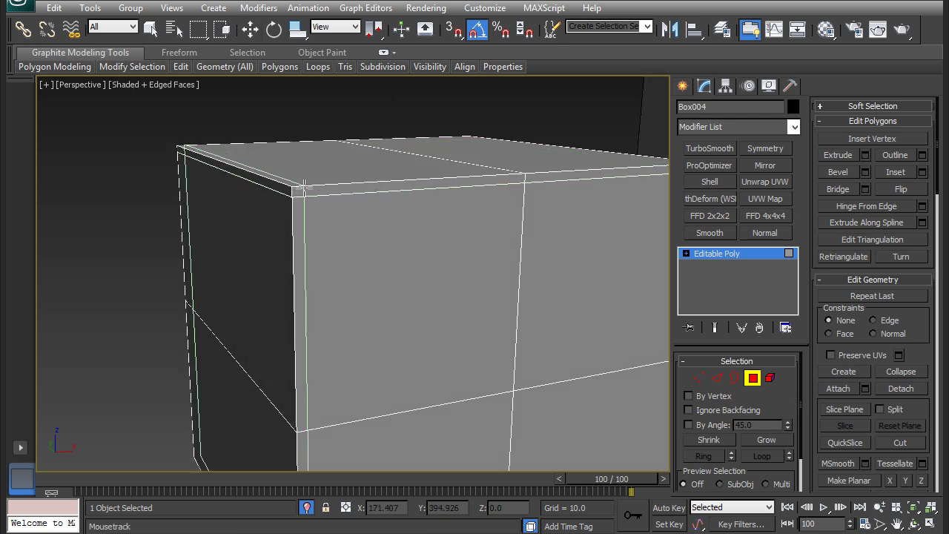
{"action": "middle_click_drag", "start_coordinate": [304, 186], "coordinate": [519, 237], "text": "alt"}
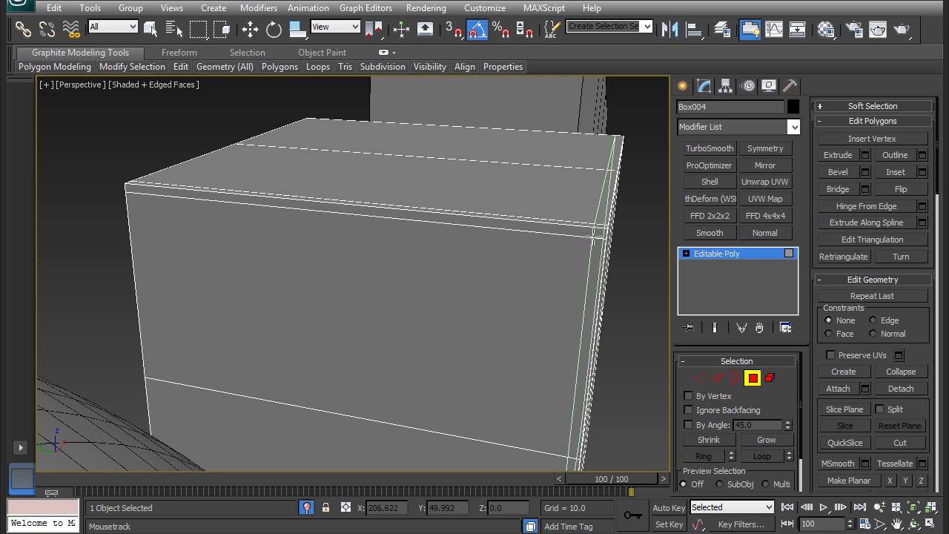
{"action": "left_click", "coordinate": [557, 235]}
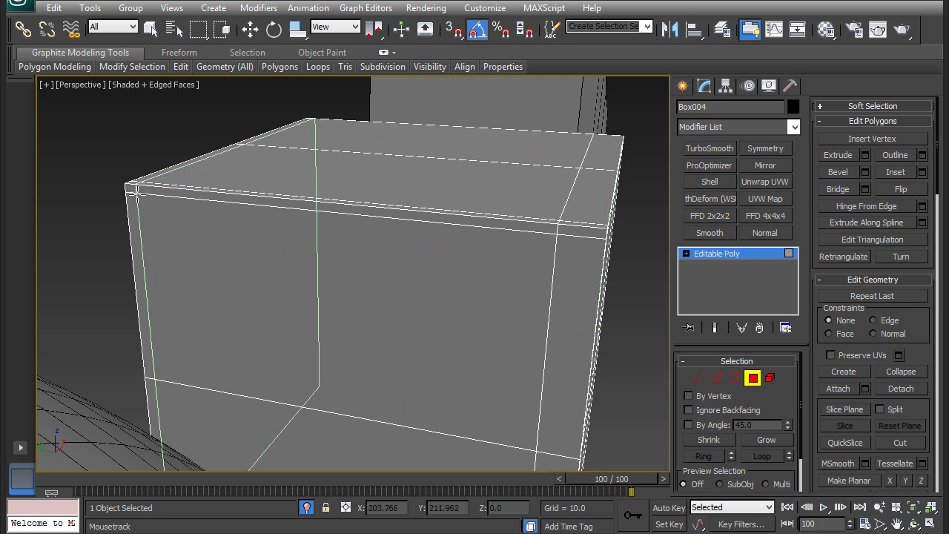
{"action": "scroll", "coordinate": [257, 265], "scroll_direction": "down", "scroll_amount": 3}
{"action": "middle_click_drag", "start_coordinate": [435, 351], "coordinate": [394, 318], "text": "alt"}
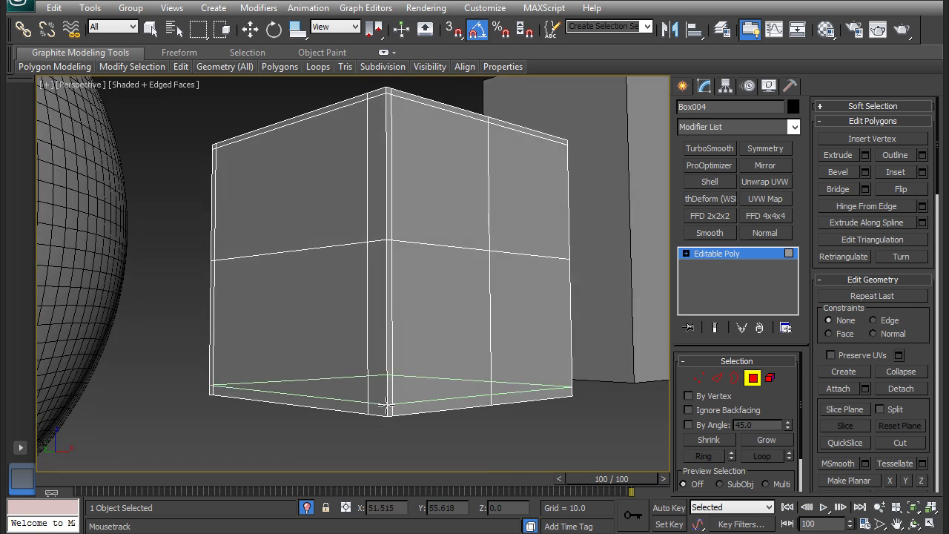
{"action": "middle_click_drag", "start_coordinate": [388, 408], "coordinate": [319, 367], "text": "alt"}
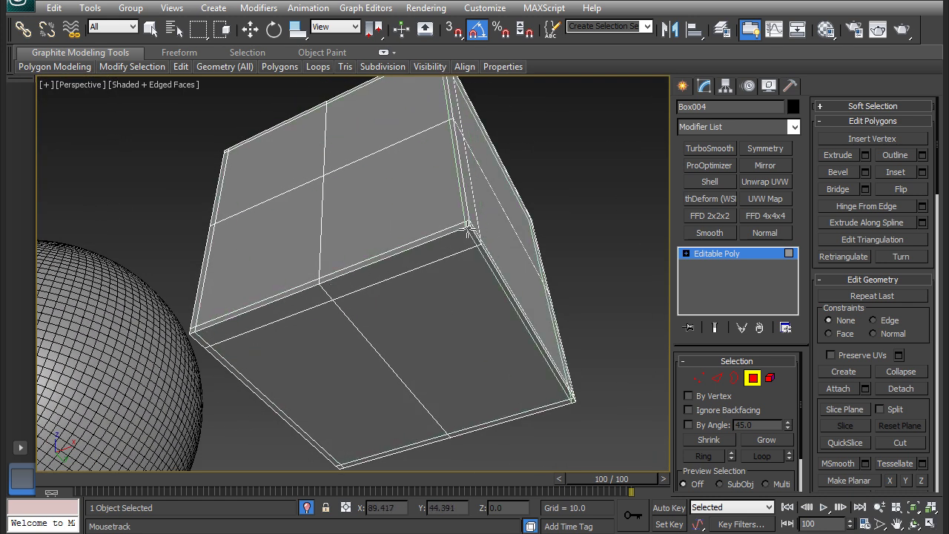
{"action": "middle_click_drag", "start_coordinate": [466, 232], "coordinate": [583, 369], "text": "alt"}
{"action": "key", "text": "w"}
{"action": "middle_click_drag", "start_coordinate": [452, 301], "coordinate": [449, 298], "text": "alt"}
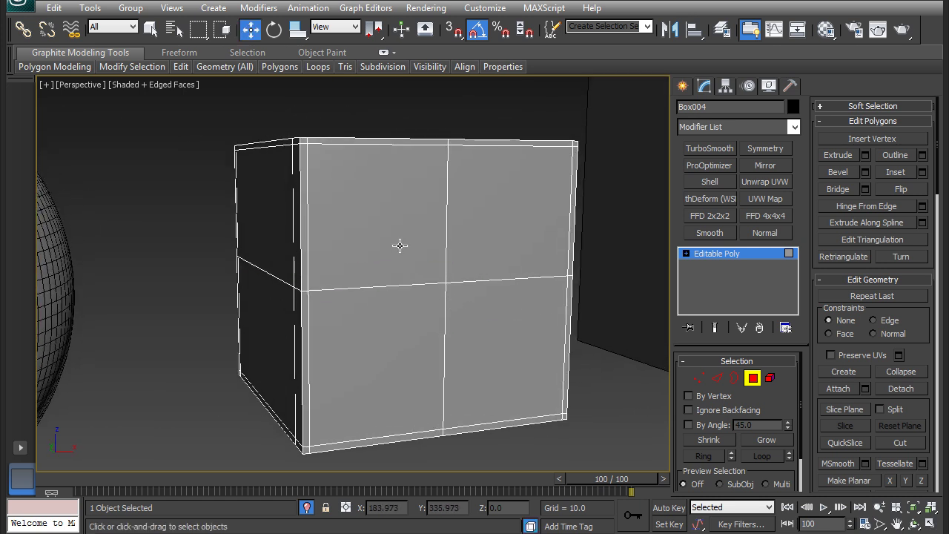
Select the four large polygons on the cube's front face inside the supporting loops.
{"action": "key", "text": "4"}
{"action": "key", "text": "4"}
{"action": "left_click", "coordinate": [435, 247]}
{"action": "left_click", "coordinate": [496, 245], "text": "ctrl"}
{"action": "left_click", "coordinate": [507, 315], "text": "ctrl"}
{"action": "left_click", "coordinate": [414, 320], "text": "ctrl"}
{"action": "middle_click_drag", "start_coordinate": [415, 322], "coordinate": [443, 318], "text": "alt"}
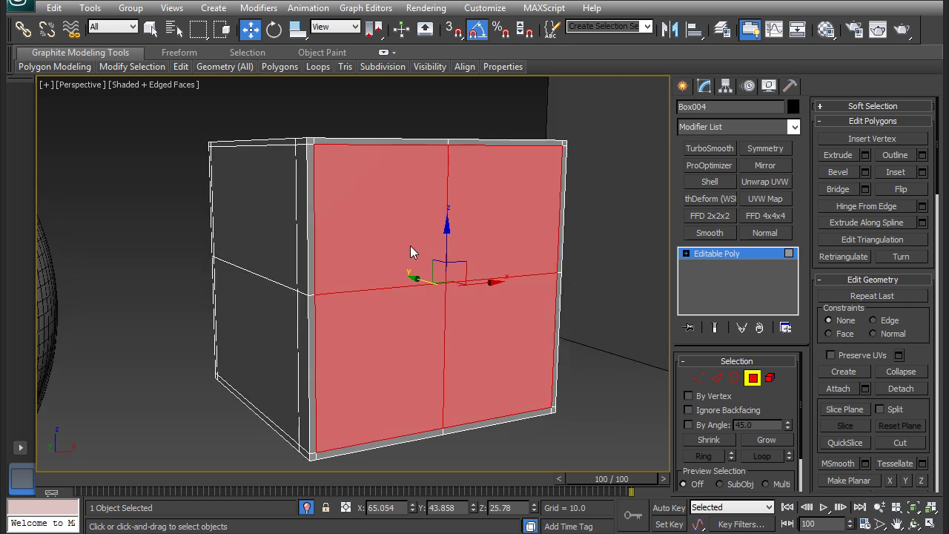
Inset the four selected front polygons by 2.337 and delete them to open the face.
{"action": "right_click", "coordinate": [410, 246]}
{"action": "left_click", "coordinate": [282, 316]}
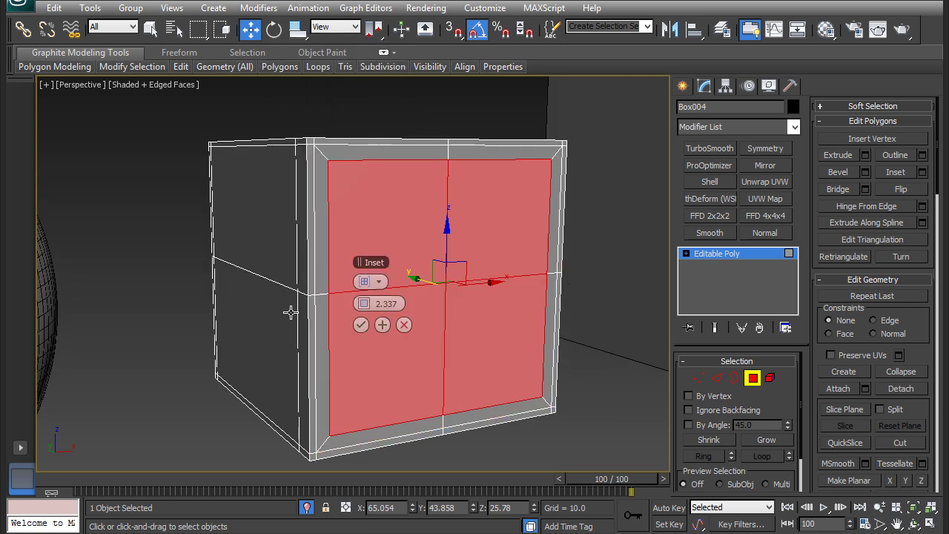
{"action": "left_click", "coordinate": [361, 326]}
{"action": "middle_click_drag", "start_coordinate": [394, 328], "coordinate": [384, 325], "text": "alt"}
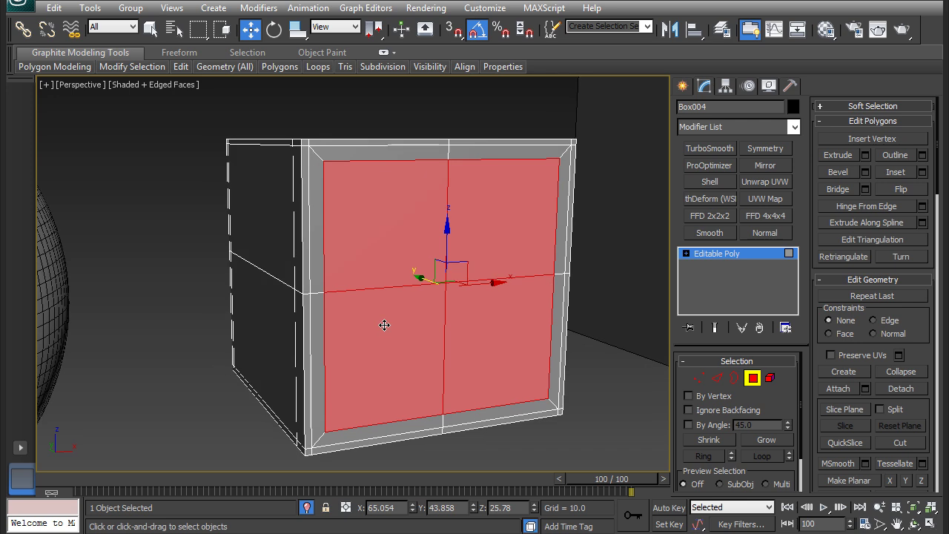
{"action": "key", "text": "Delete"}
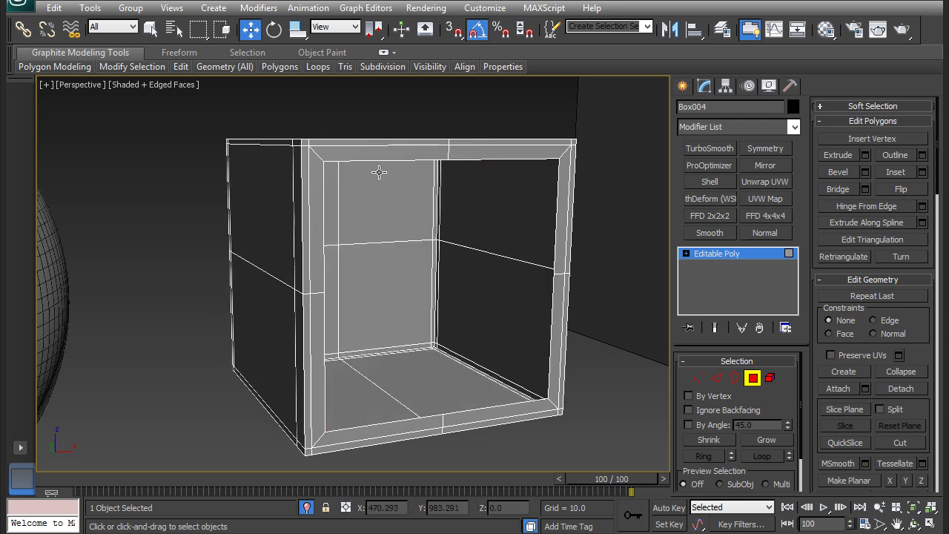
Select the border of the cube's front opening and carry the selection over to edge level.
{"action": "key", "text": "3"}
{"action": "left_click", "coordinate": [377, 163]}
{"action": "middle_click_drag", "start_coordinate": [381, 175], "coordinate": [390, 180], "text": "alt"}
{"action": "left_click", "coordinate": [723, 380]}
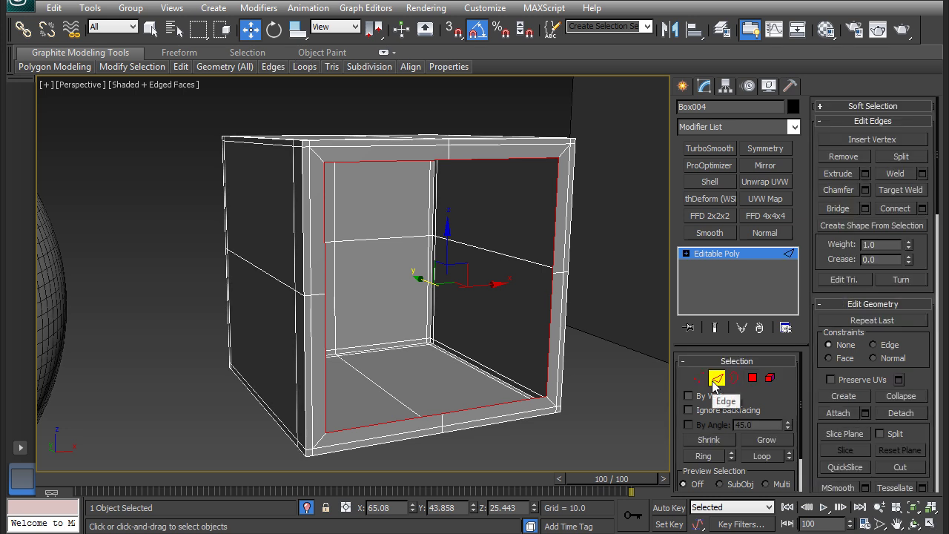
{"action": "middle_click_drag", "start_coordinate": [411, 255], "coordinate": [442, 263], "text": "alt"}
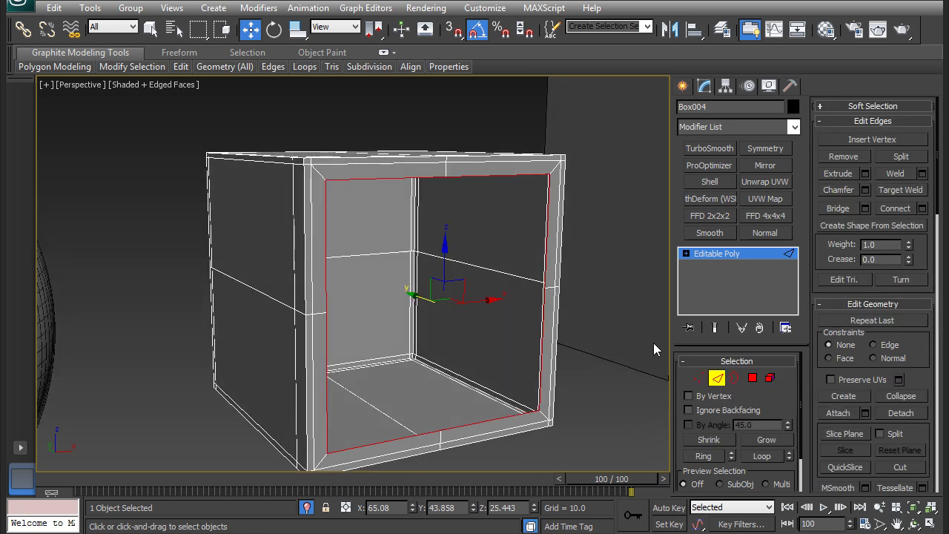
{"action": "key", "text": "3"}
{"action": "left_click", "coordinate": [556, 194]}
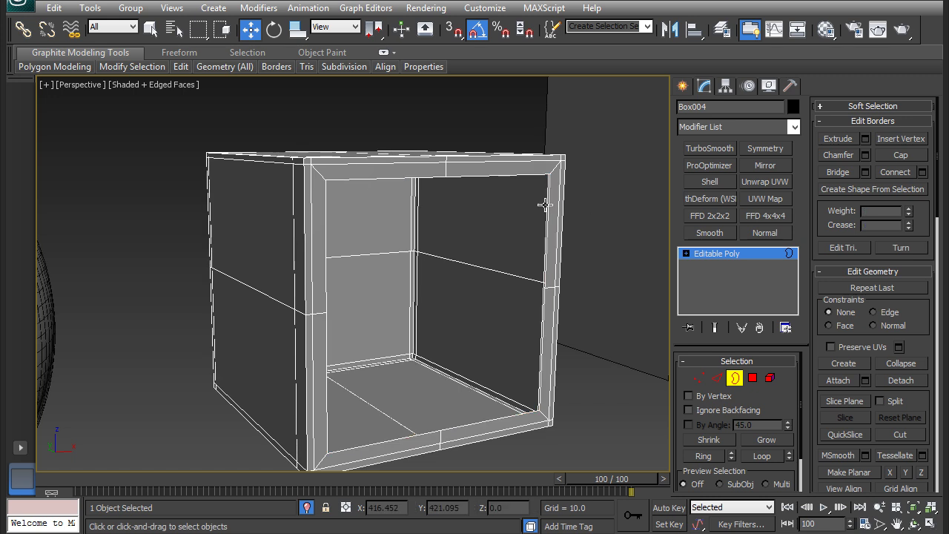
{"action": "left_click", "coordinate": [528, 174]}
{"action": "key", "text": "2"}
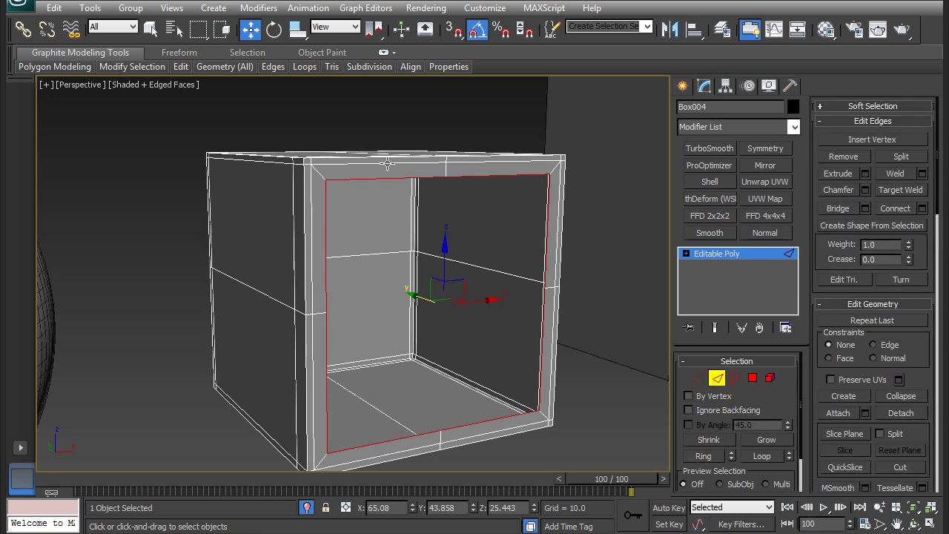
Shape the opening's edges into a circle with Loop Tools and scale it down to fit inside the front face.
{"action": "mouse_move", "coordinate": [409, 218]}
{"action": "middle_mouse_down"}
{"action": "mouse_move", "coordinate": [423, 214]}
{"action": "mouse_move", "coordinate": [388, 219]}
{"action": "mouse_move", "coordinate": [417, 206]}
{"action": "middle_mouse_up"}
{"action": "scroll", "coordinate": [387, 219], "scroll_direction": "up", "scroll_amount": 3}
{"action": "mouse_move", "coordinate": [304, 67]}
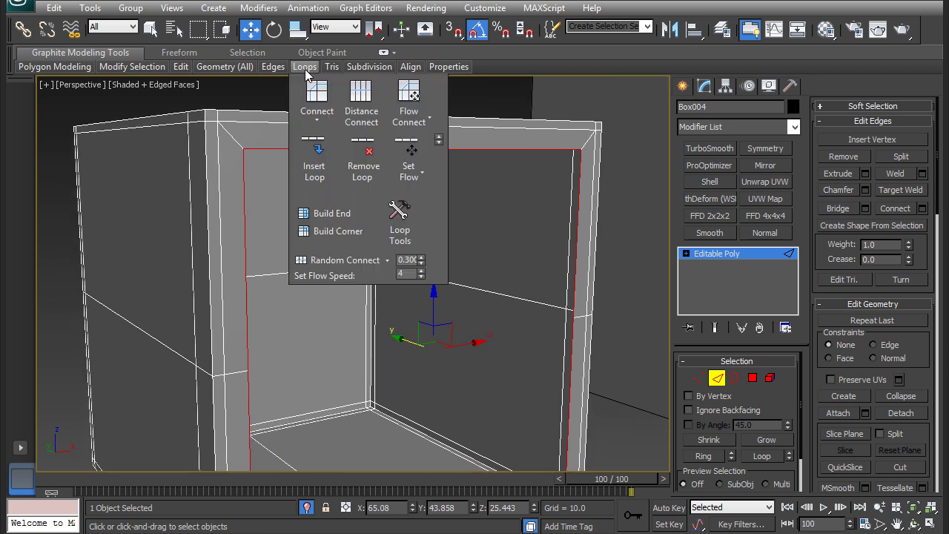
{"action": "left_click", "coordinate": [399, 219]}
{"action": "left_click", "coordinate": [131, 301]}
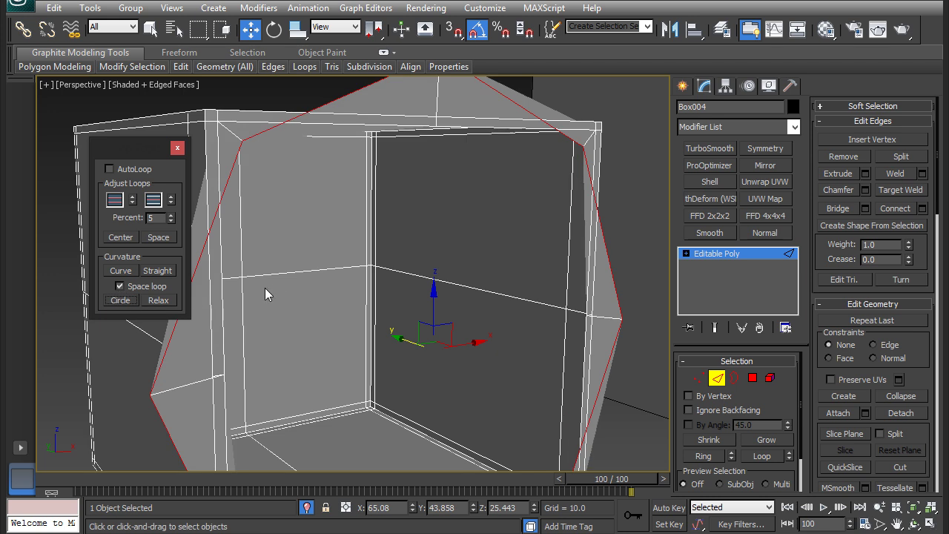
{"action": "middle_click_drag", "start_coordinate": [285, 288], "coordinate": [303, 229]}
{"action": "scroll", "coordinate": [304, 231], "scroll_direction": "down", "scroll_amount": 3}
{"action": "key", "text": "r"}
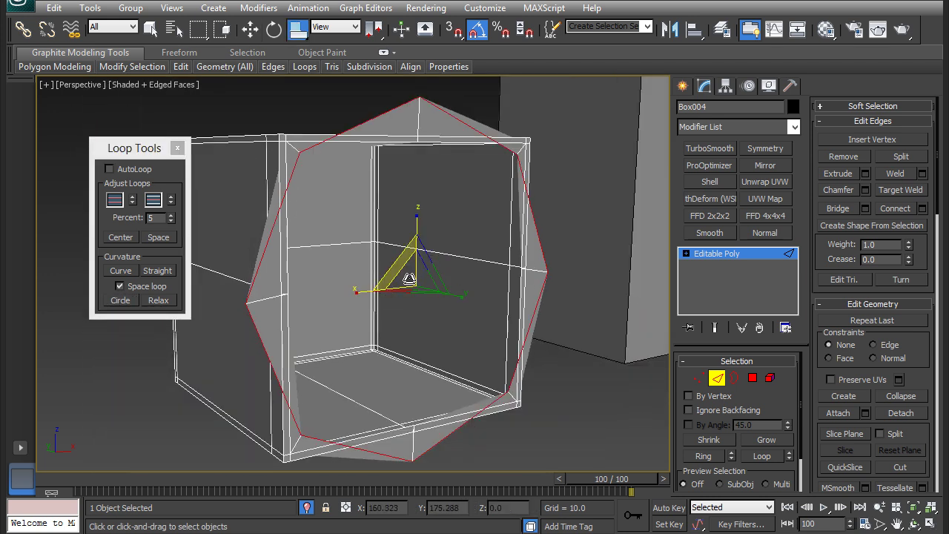
{"action": "left_click_drag", "start_coordinate": [410, 276], "coordinate": [419, 308]}
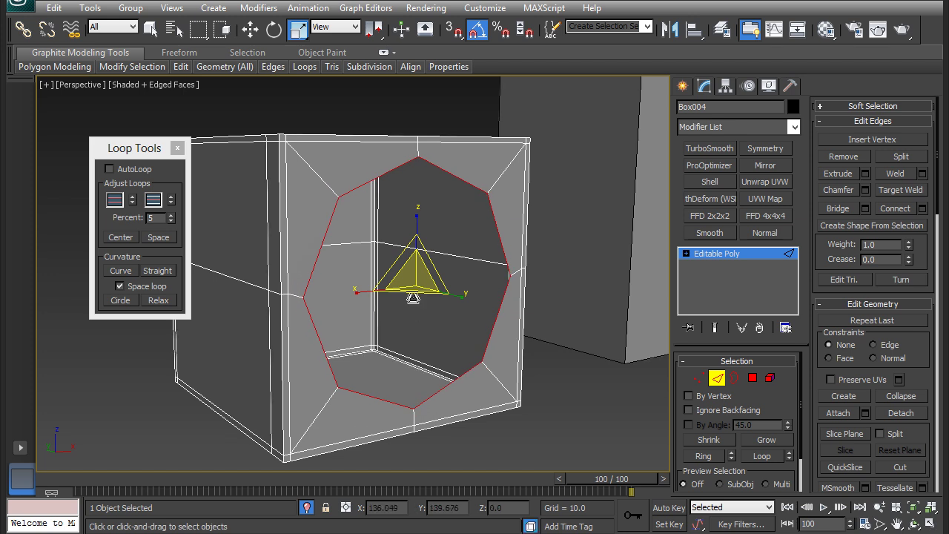
Extrude the round opening's edges into a narrow front rim, a recess into the cube with supporting loops, and an inner rim.
{"action": "left_click_drag", "start_coordinate": [412, 274], "coordinate": [412, 282]}
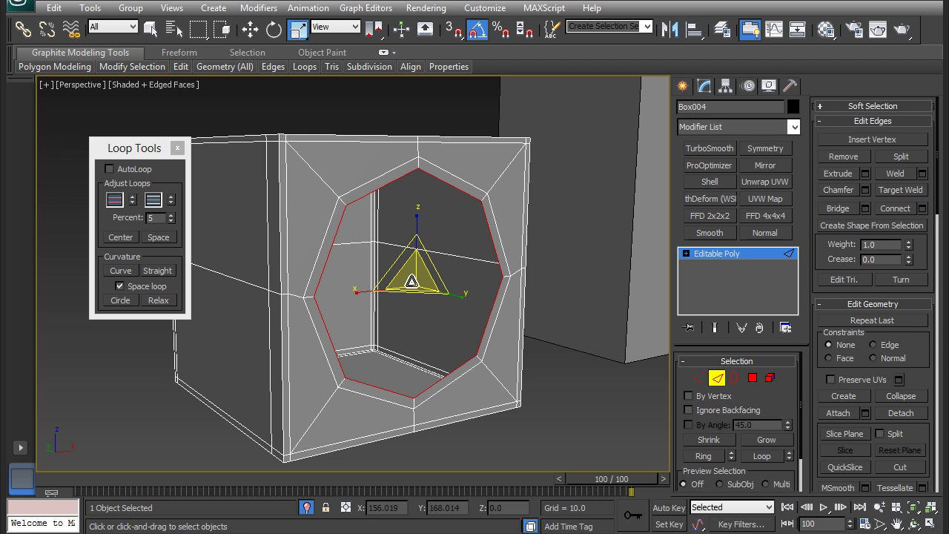
{"action": "mouse_move", "coordinate": [412, 282]}
{"action": "middle_mouse_down", "text": "alt"}
{"action": "mouse_move", "coordinate": [441, 260]}
{"action": "mouse_move", "coordinate": [412, 282]}
{"action": "middle_mouse_up", "text": "alt"}
{"action": "key", "text": "w"}
{"action": "scroll", "coordinate": [441, 260], "scroll_direction": "up", "scroll_amount": 4}
{"action": "left_click_drag", "start_coordinate": [422, 277], "coordinate": [330, 260]}
{"action": "middle_click_drag", "start_coordinate": [445, 285], "coordinate": [371, 273], "text": "alt"}
{"action": "key", "text": "r"}
{"action": "left_click_drag", "start_coordinate": [371, 255], "coordinate": [373, 272], "text": "shift"}
Cap the open border at the back of the cube's round recess.
{"action": "right_click", "coordinate": [465, 206]}
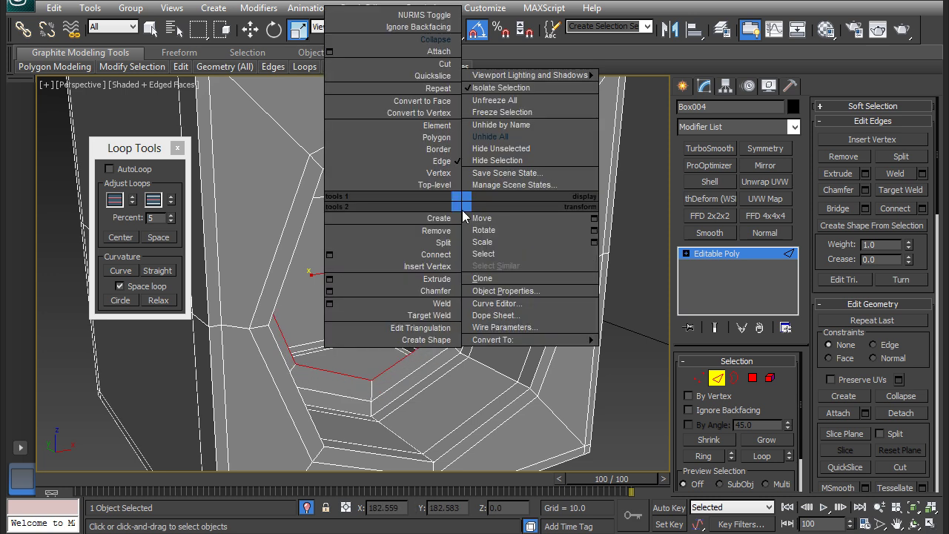
{"action": "left_click", "coordinate": [477, 354]}
{"action": "key", "text": "3"}
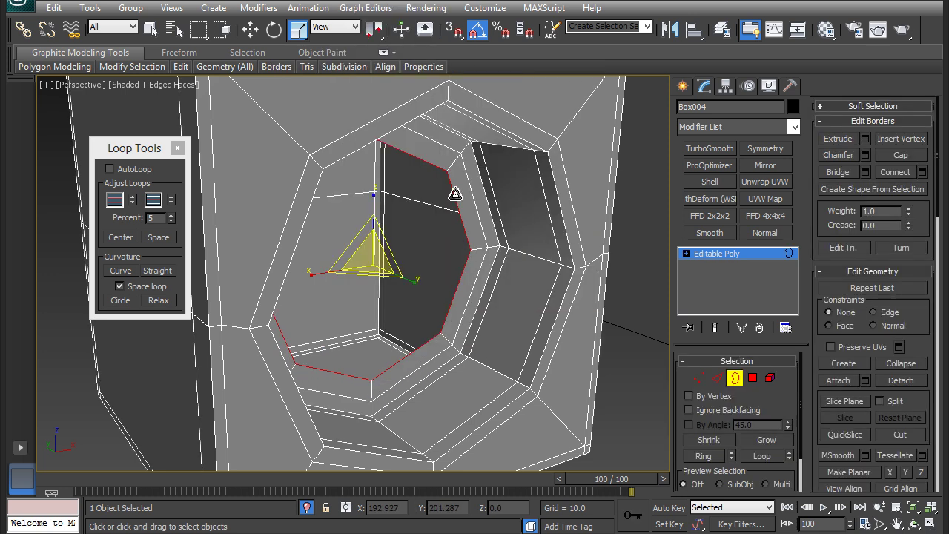
{"action": "right_click", "coordinate": [456, 195]}
{"action": "left_click", "coordinate": [442, 249]}
{"action": "middle_click_drag", "start_coordinate": [442, 251], "coordinate": [448, 269], "text": "alt"}
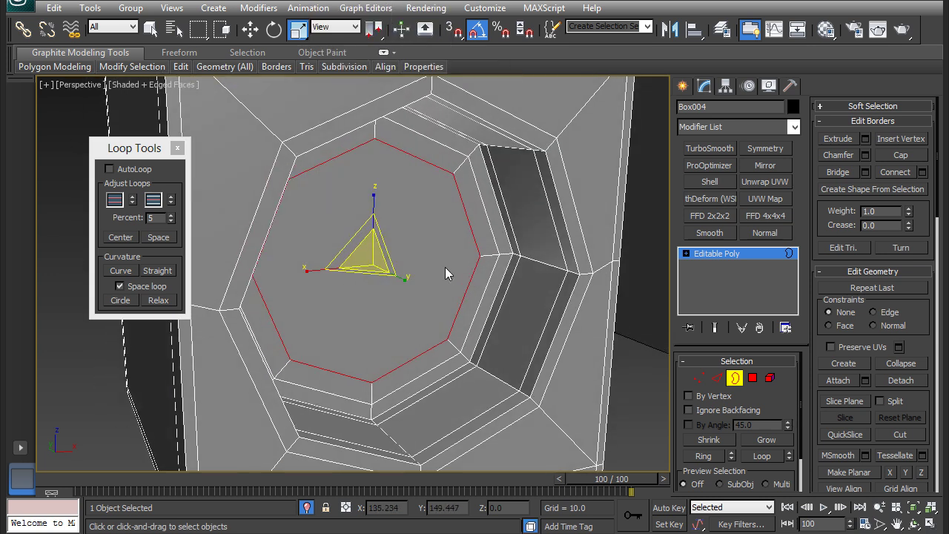
Apply TurboSmooth with 2 iterations to the cube, inspect the round recess with edged faces hidden, and deselect everything.
{"action": "scroll", "coordinate": [514, 271], "scroll_direction": "down", "scroll_amount": 5}
{"action": "left_click", "coordinate": [731, 255]}
{"action": "left_click", "coordinate": [710, 149]}
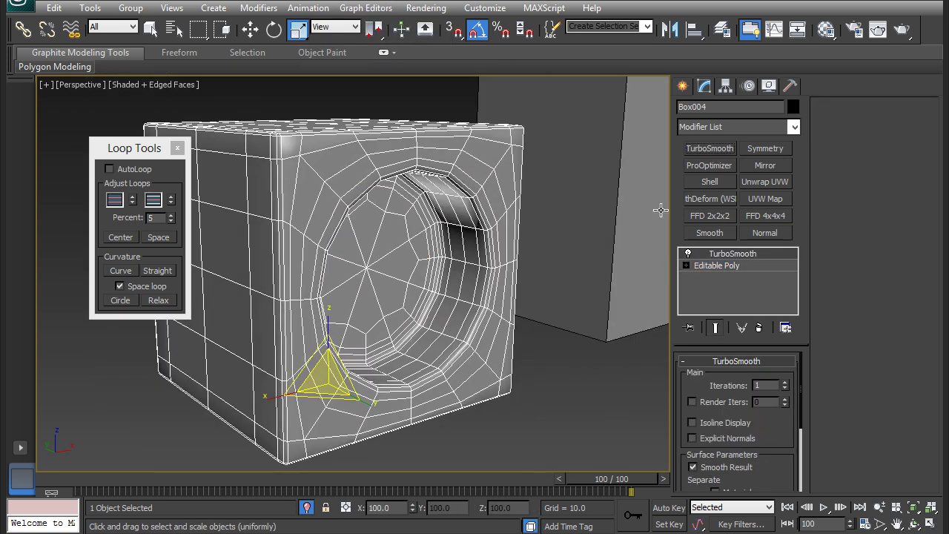
{"action": "key", "text": "F4"}
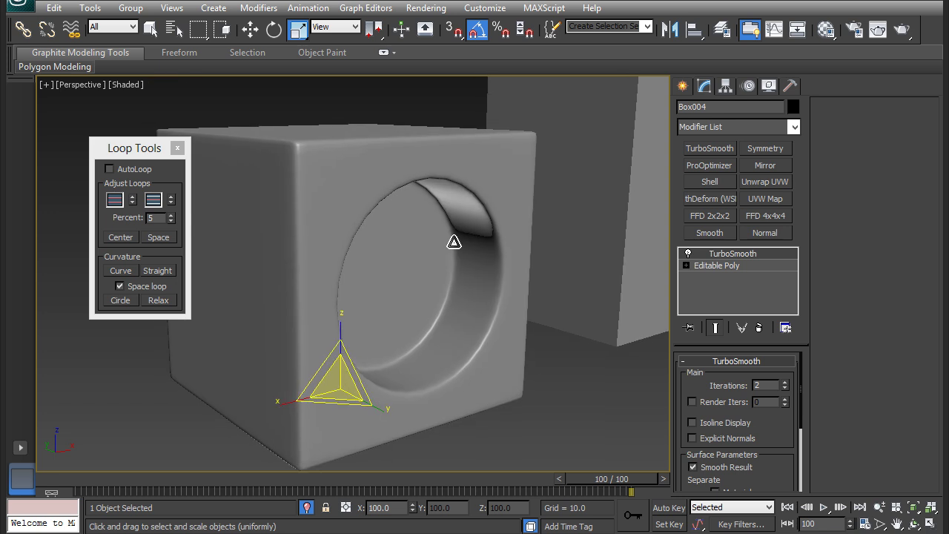
{"action": "scroll", "coordinate": [460, 233], "scroll_direction": "down", "scroll_amount": 4}
{"action": "scroll", "coordinate": [452, 245], "scroll_direction": "up", "scroll_amount": 5}
{"action": "mouse_move", "coordinate": [449, 248]}
{"action": "middle_mouse_down", "text": "alt"}
{"action": "mouse_move", "coordinate": [502, 283]}
{"action": "mouse_move", "coordinate": [507, 271]}
{"action": "mouse_move", "coordinate": [460, 252]}
{"action": "middle_mouse_up", "text": "alt"}
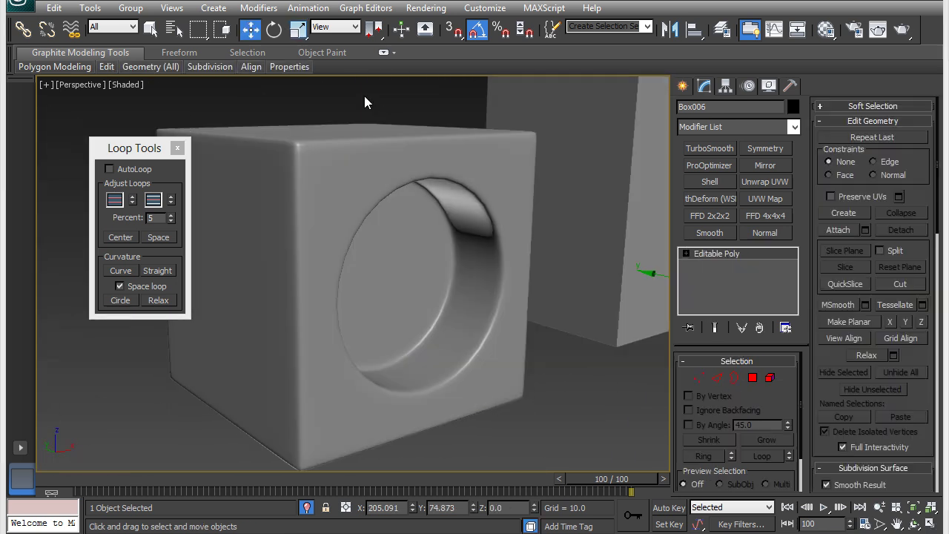
{"action": "left_click", "coordinate": [364, 97]}
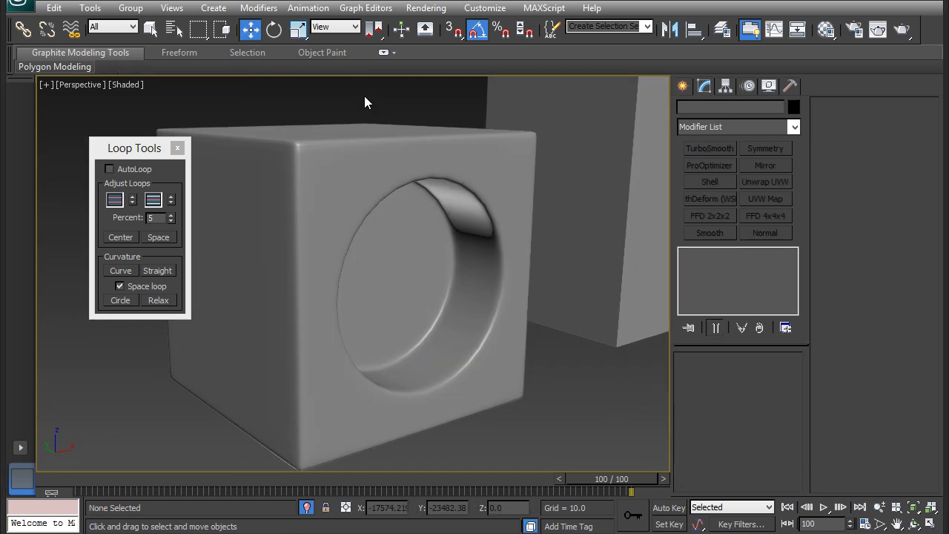
Select and frame the sloped block with edged faces displayed, and close Loop Tools.
{"action": "left_click", "coordinate": [570, 131]}
{"action": "key", "text": "z"}
{"action": "middle_click_drag", "start_coordinate": [406, 235], "coordinate": [455, 207], "text": "alt"}
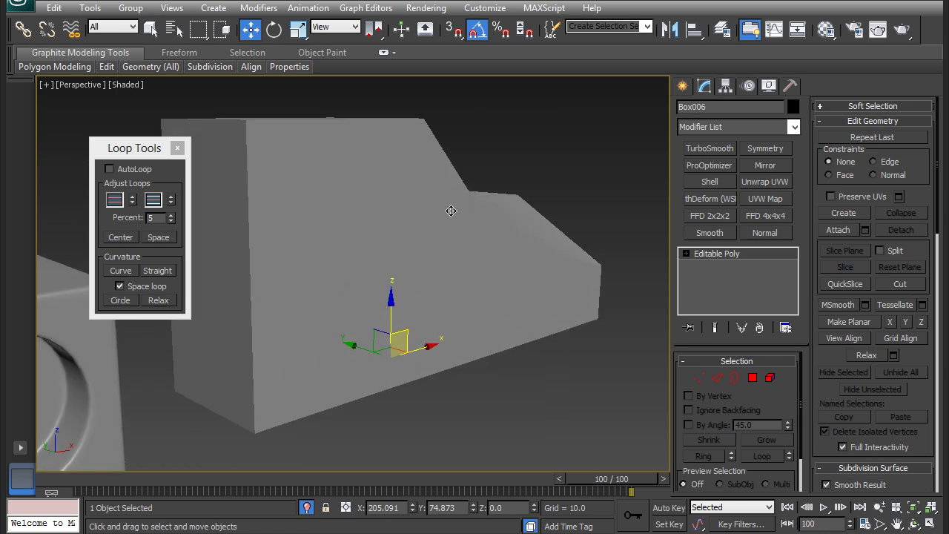
{"action": "key", "text": "F4"}
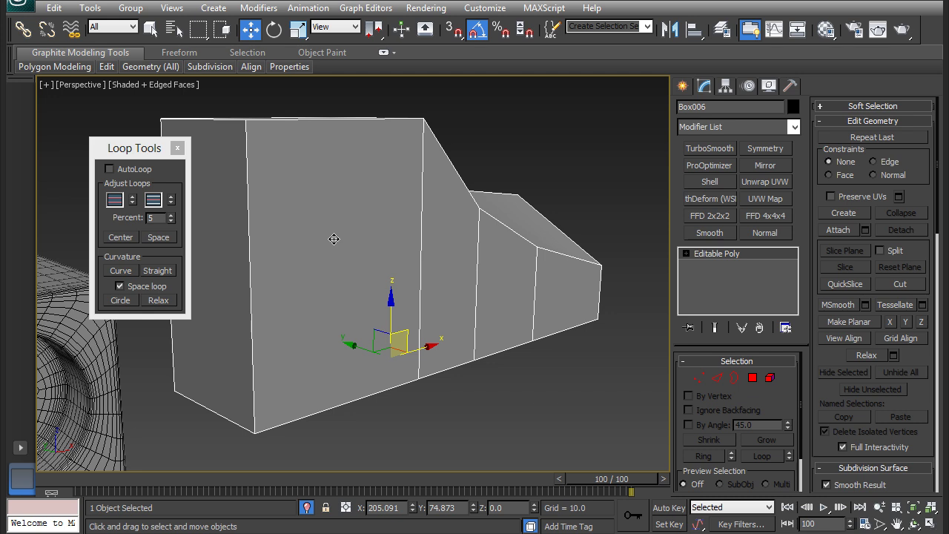
{"action": "middle_click_drag", "start_coordinate": [334, 239], "coordinate": [322, 238], "text": "alt"}
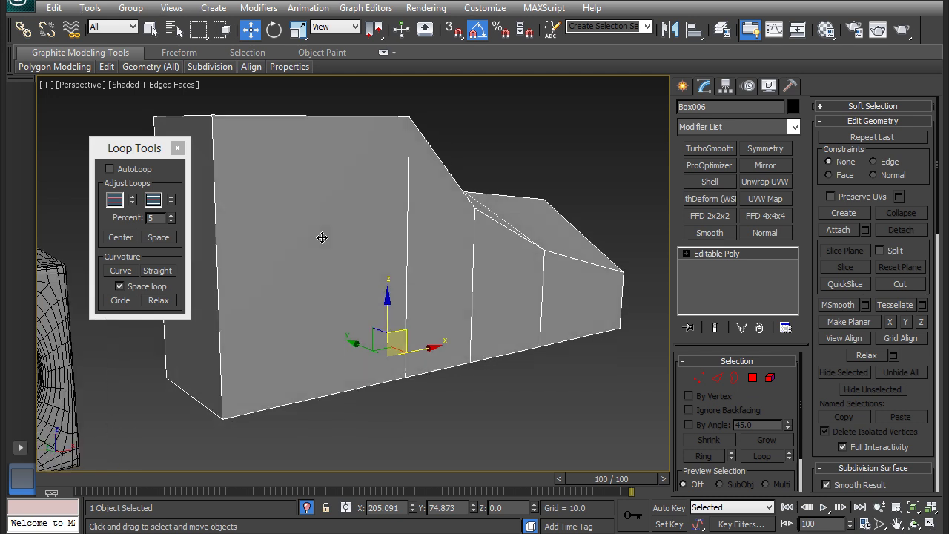
{"action": "left_click_drag", "start_coordinate": [150, 152], "coordinate": [134, 155]}
{"action": "left_click", "coordinate": [161, 151]}
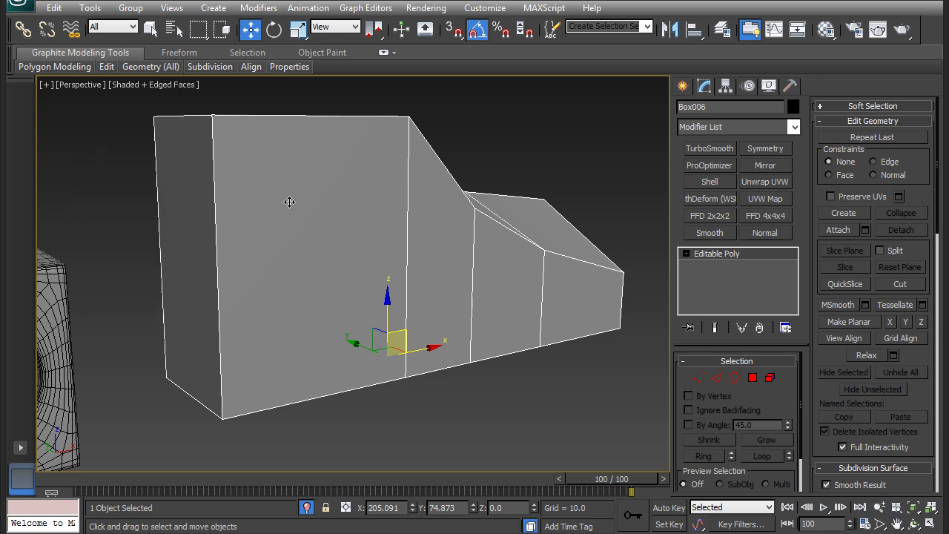
Create a six-sided cylinder about 26.9 in radius and 8.9 in height on the block's front face, drawn in the Front view.
{"action": "scroll", "coordinate": [215, 246], "scroll_direction": "up", "scroll_amount": 5}
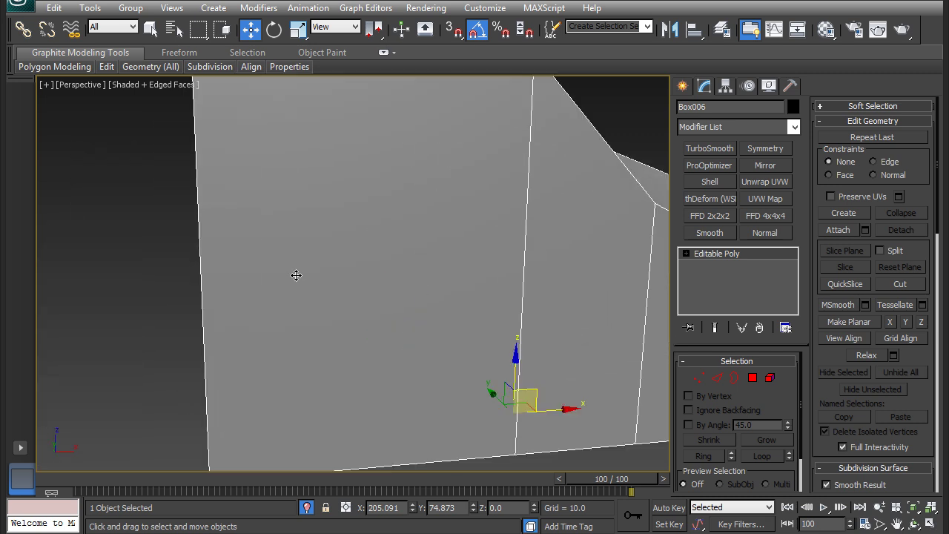
{"action": "key", "text": "f"}
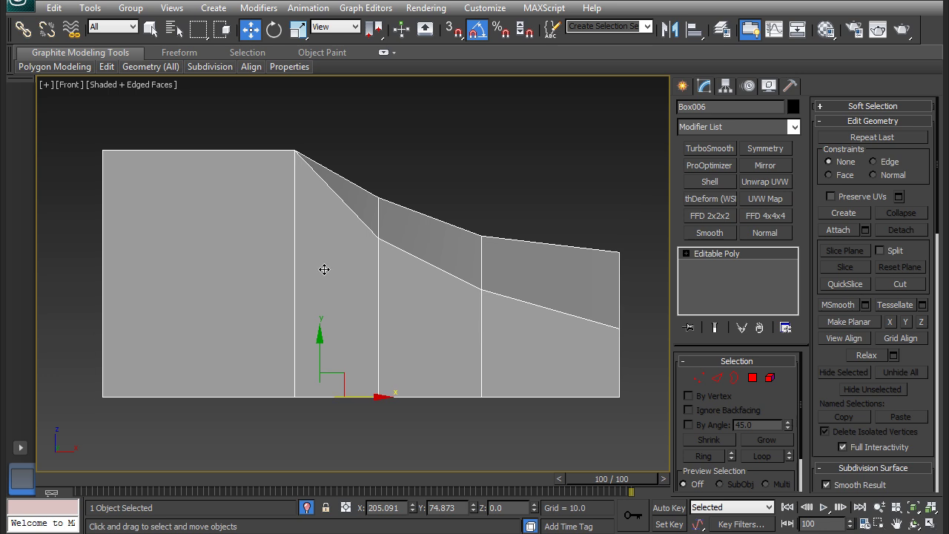
{"action": "scroll", "coordinate": [324, 269], "scroll_direction": "up", "scroll_amount": 2}
{"action": "key", "text": "F3"}
{"action": "middle_click_drag", "start_coordinate": [297, 285], "coordinate": [416, 273]}
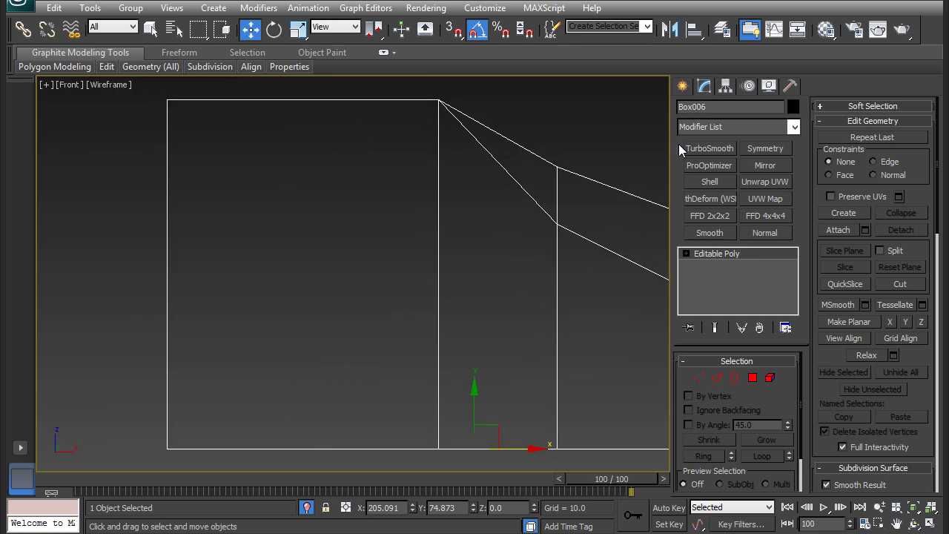
{"action": "left_click", "coordinate": [682, 87]}
{"action": "left_click", "coordinate": [710, 213]}
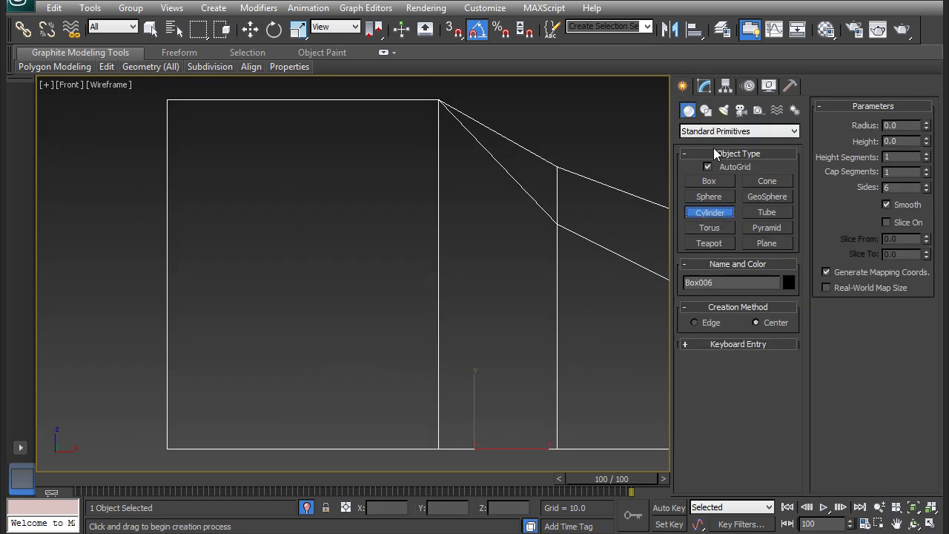
{"action": "mouse_move", "coordinate": [315, 265]}
{"action": "middle_mouse_down"}
{"action": "mouse_move", "coordinate": [328, 263]}
{"action": "mouse_move", "coordinate": [321, 256]}
{"action": "middle_mouse_up"}
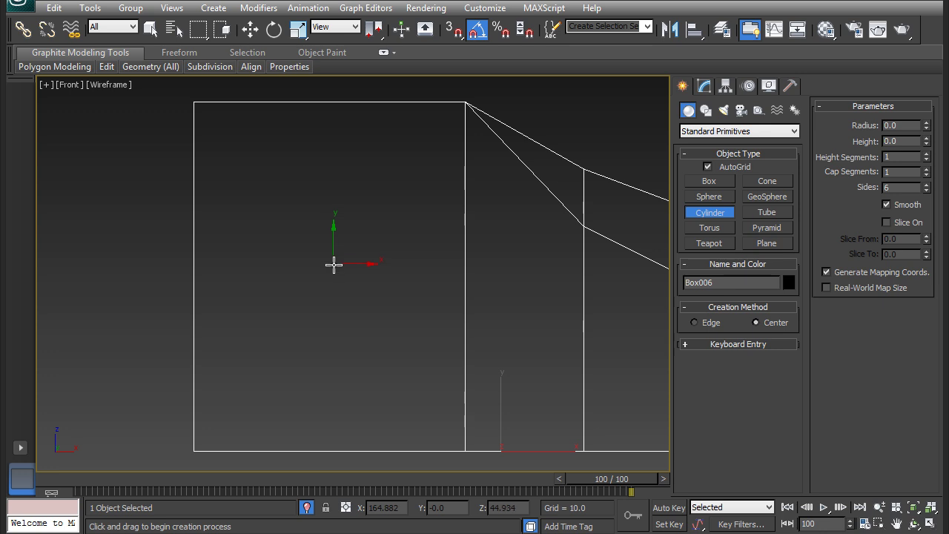
{"action": "left_click_drag", "start_coordinate": [326, 263], "coordinate": [345, 153]}
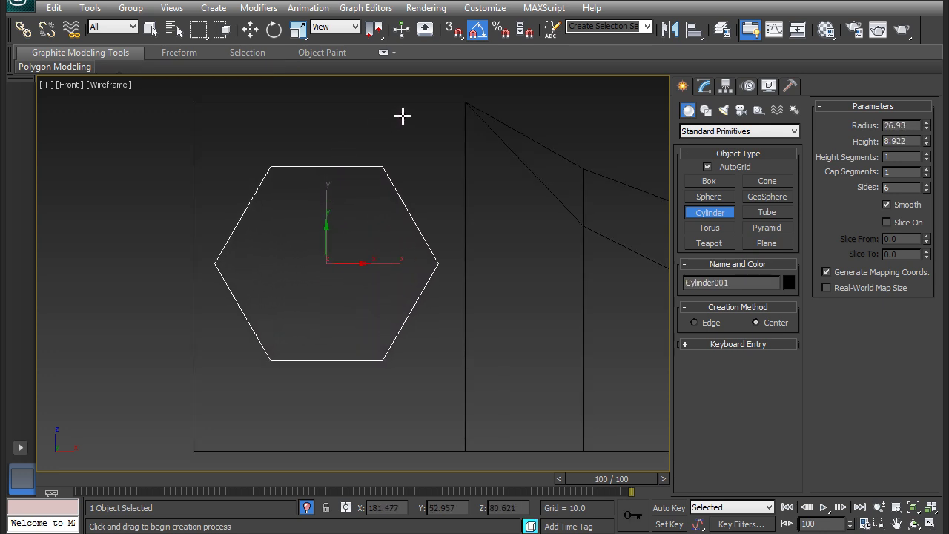
{"action": "key", "text": "w"}
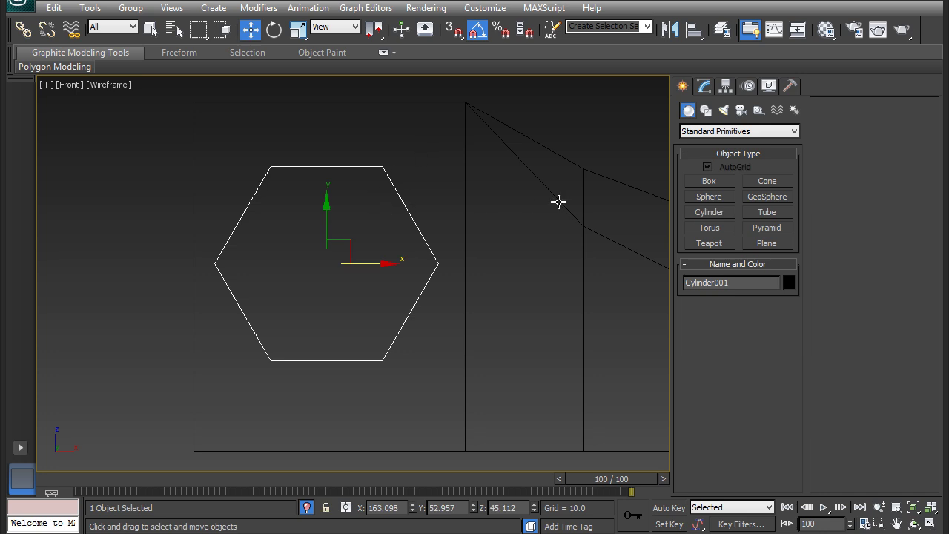
{"action": "left_click", "coordinate": [704, 86]}
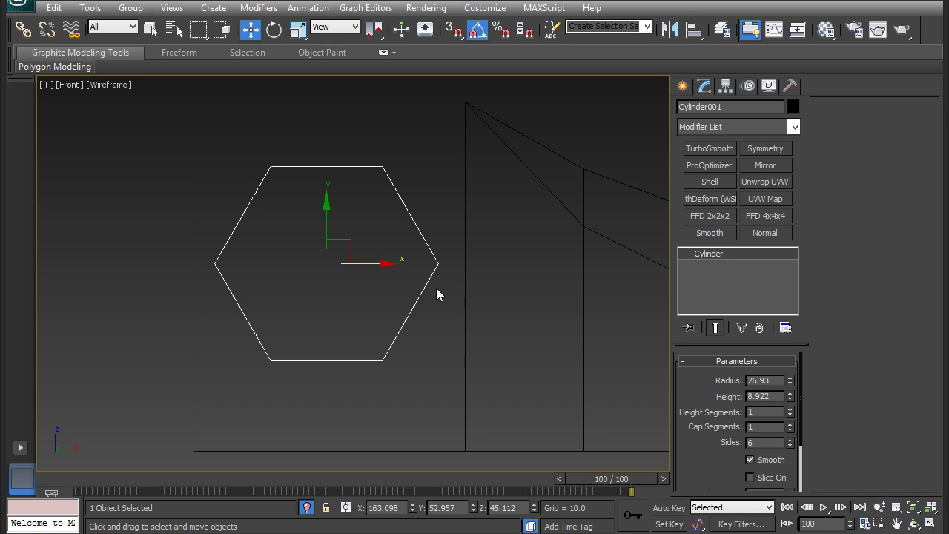
Convert the cylinder to Editable Poly and delete its front cap and side polygons, keeping only the hexagon against the block.
{"action": "key", "text": "p"}
{"action": "mouse_move", "coordinate": [220, 234]}
{"action": "middle_mouse_down", "text": "alt"}
{"action": "mouse_move", "coordinate": [264, 240]}
{"action": "mouse_move", "coordinate": [329, 212]}
{"action": "mouse_move", "coordinate": [382, 230]}
{"action": "mouse_move", "coordinate": [387, 243]}
{"action": "middle_mouse_up", "text": "alt"}
{"action": "key", "text": "F3"}
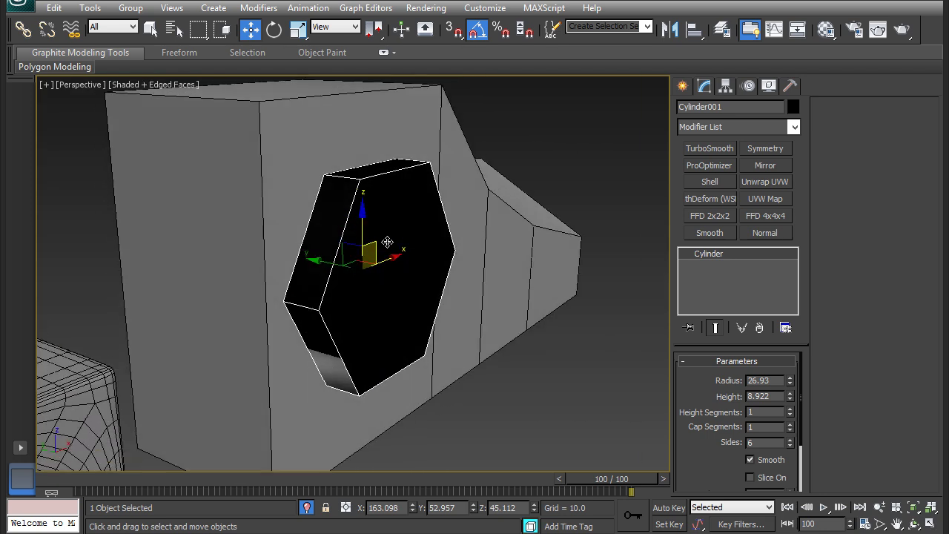
{"action": "right_click", "coordinate": [376, 265]}
{"action": "mouse_move", "coordinate": [423, 396]}
{"action": "left_click", "coordinate": [356, 406]}
{"action": "key", "text": "4"}
{"action": "left_click", "coordinate": [369, 269]}
{"action": "middle_click_drag", "start_coordinate": [368, 270], "coordinate": [393, 195], "text": "alt"}
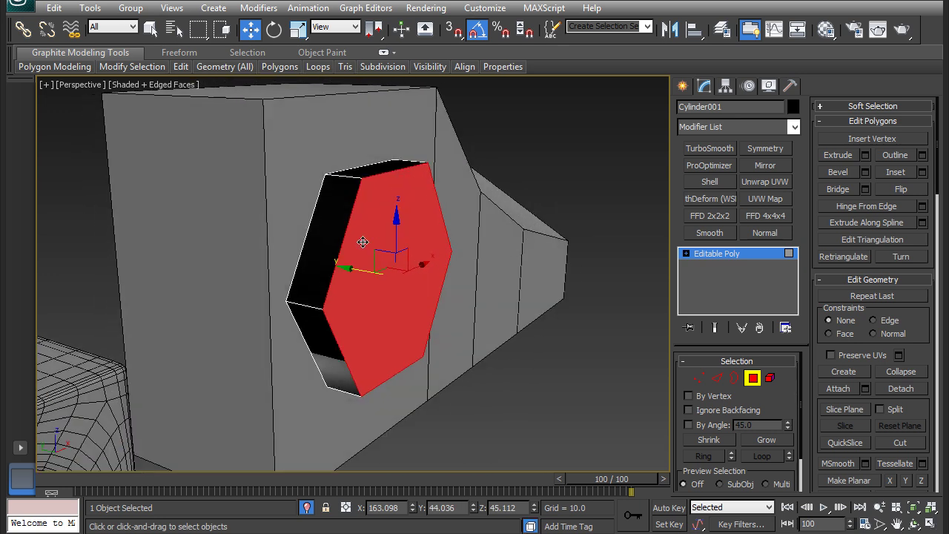
{"action": "left_click", "coordinate": [781, 440]}
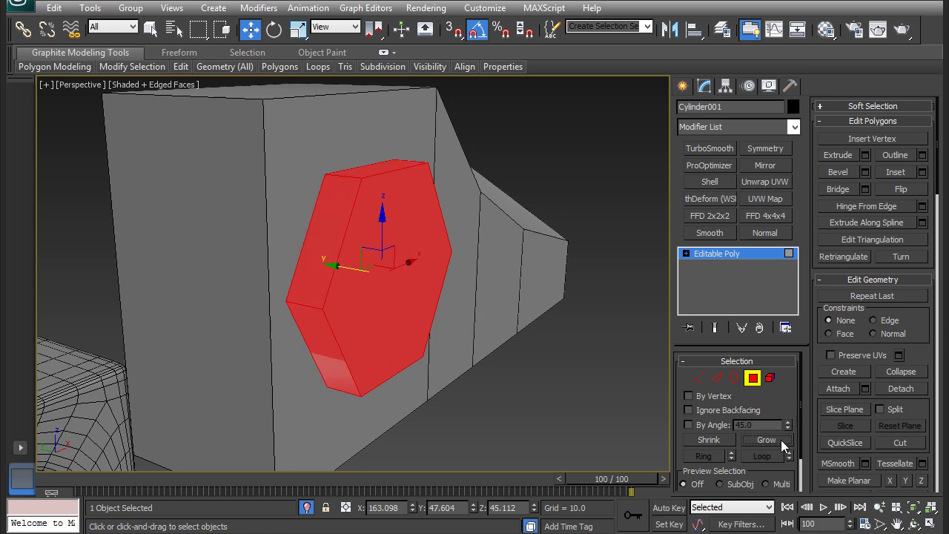
{"action": "key", "text": "Delete"}
{"action": "middle_click_drag", "start_coordinate": [446, 321], "coordinate": [348, 203], "text": "alt"}
{"action": "mouse_move", "coordinate": [519, 278]}
{"action": "middle_mouse_down", "text": "alt"}
{"action": "mouse_move", "coordinate": [487, 278]}
{"action": "mouse_move", "coordinate": [524, 273]}
{"action": "middle_mouse_up", "text": "alt"}
Select the sloped block and add a horizontal Swift Loop aligned with the hexagon's two side corners.
{"action": "key", "text": "2"}
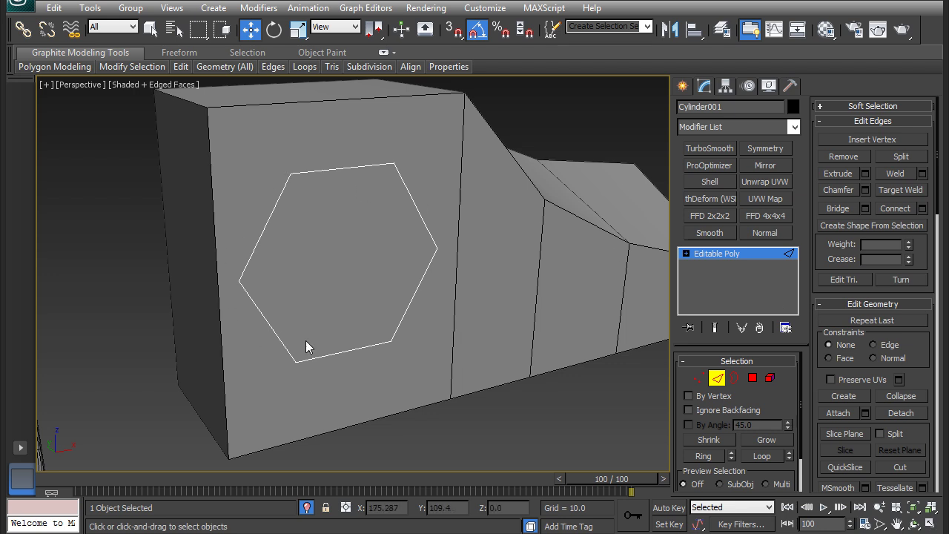
{"action": "mouse_move", "coordinate": [383, 296]}
{"action": "middle_mouse_down", "text": "alt"}
{"action": "mouse_move", "coordinate": [311, 250]}
{"action": "mouse_move", "coordinate": [318, 236]}
{"action": "mouse_move", "coordinate": [233, 265]}
{"action": "mouse_move", "coordinate": [331, 280]}
{"action": "mouse_move", "coordinate": [303, 276]}
{"action": "mouse_move", "coordinate": [329, 290]}
{"action": "middle_mouse_up", "text": "alt"}
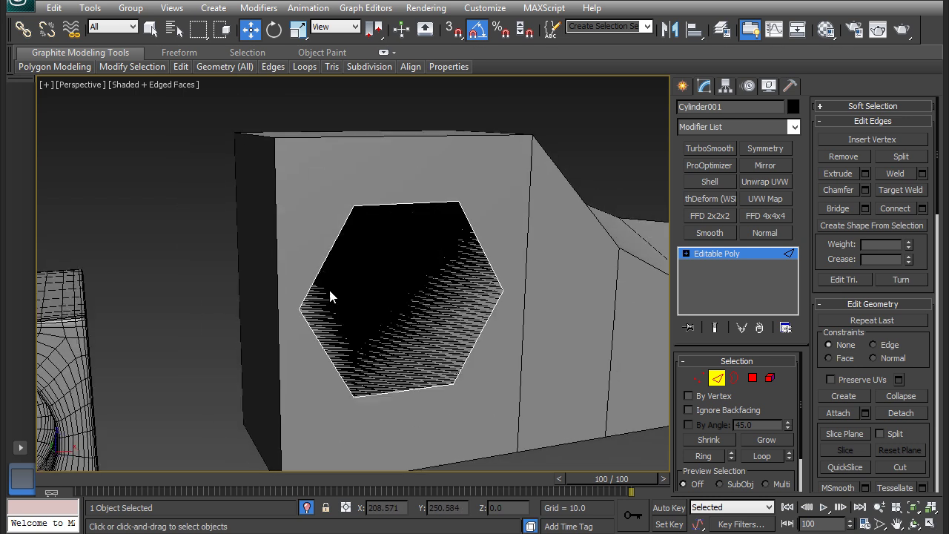
{"action": "left_click", "coordinate": [735, 254]}
{"action": "left_click", "coordinate": [604, 269]}
{"action": "middle_click_drag", "start_coordinate": [571, 275], "coordinate": [445, 261], "text": "alt"}
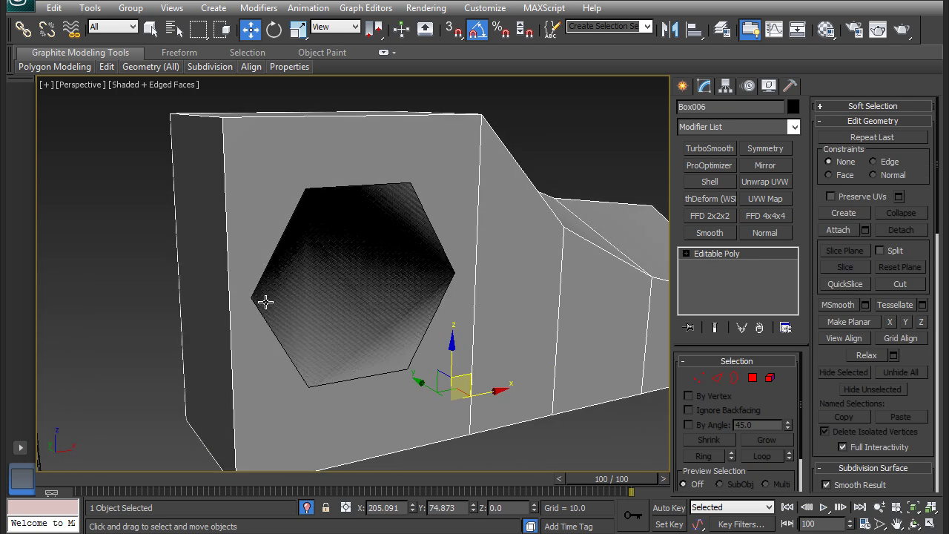
{"action": "key", "text": "alt+1"}
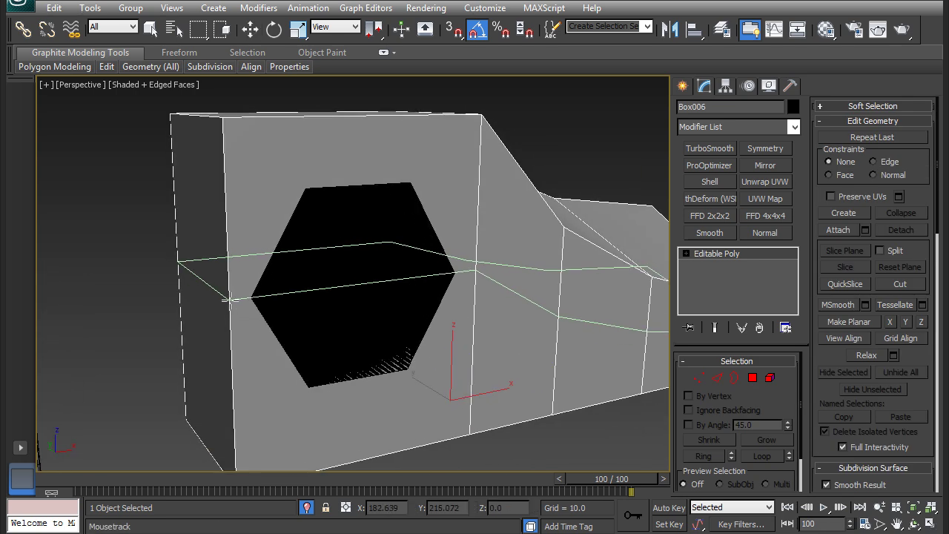
{"action": "left_click", "coordinate": [230, 300]}
{"action": "right_click", "coordinate": [245, 298]}
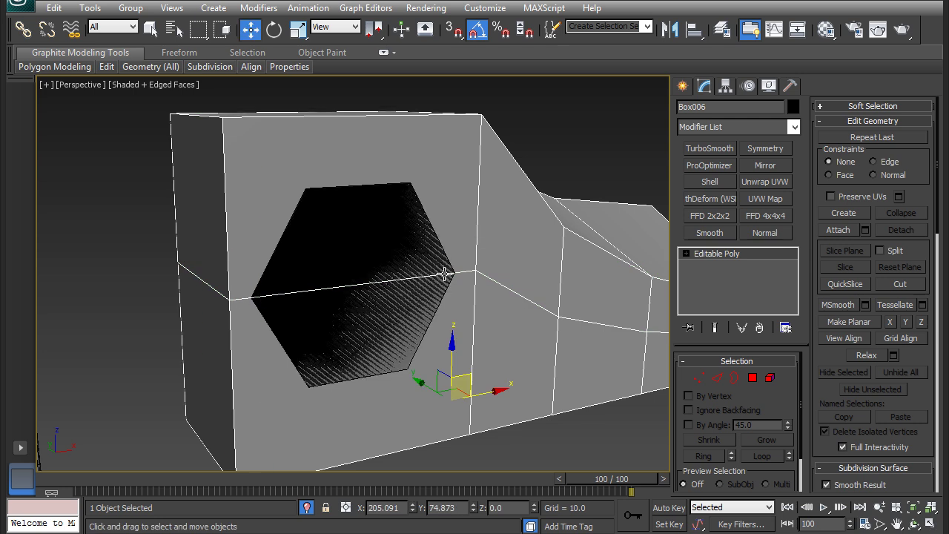
{"action": "mouse_move", "coordinate": [108, 69]}
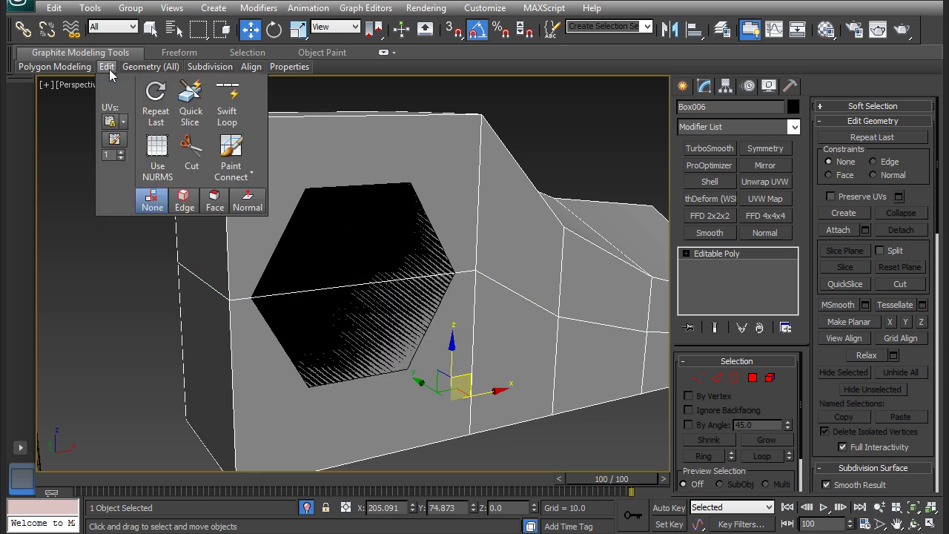
{"action": "middle_click_drag", "start_coordinate": [445, 354], "coordinate": [420, 294]}
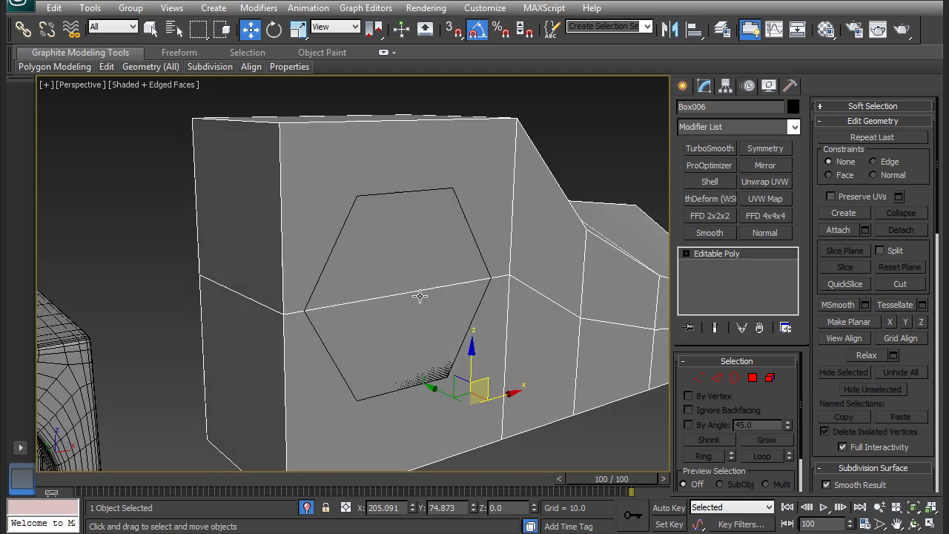
Add supporting Swift Loops close to the block's top edge and to the front and back edges of its tall end.
{"action": "scroll", "coordinate": [417, 312], "scroll_direction": "up", "scroll_amount": 5}
{"action": "scroll", "coordinate": [387, 271], "scroll_direction": "down", "scroll_amount": 5}
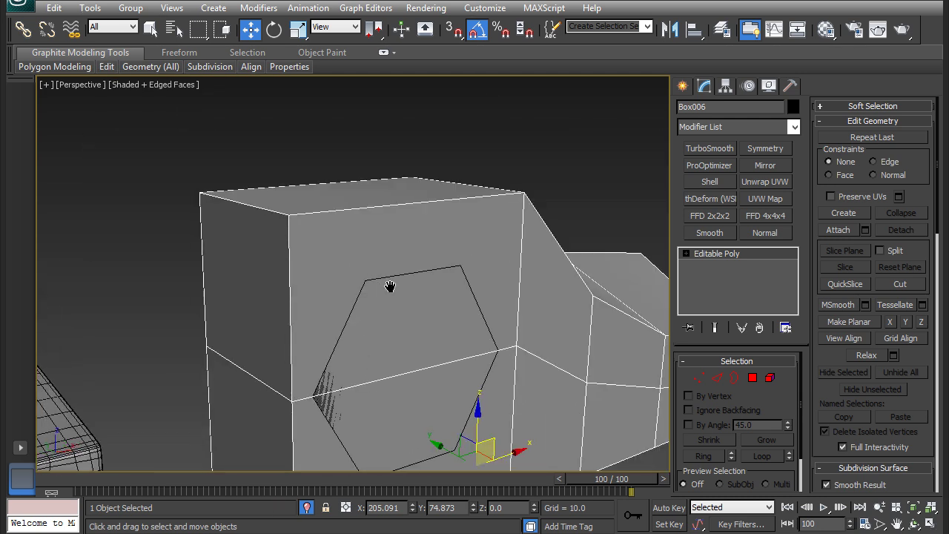
{"action": "scroll", "coordinate": [381, 281], "scroll_direction": "up", "scroll_amount": 5}
{"action": "middle_click_drag", "start_coordinate": [251, 214], "coordinate": [311, 238]}
{"action": "key", "text": "alt+1"}
{"action": "left_click", "coordinate": [295, 184]}
{"action": "middle_click_drag", "start_coordinate": [295, 184], "coordinate": [386, 259], "text": "alt"}
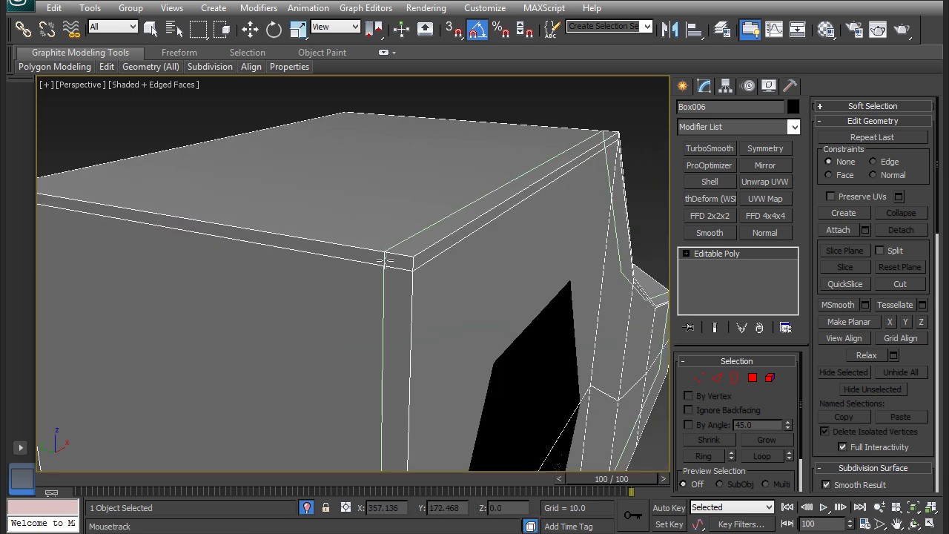
{"action": "left_click", "coordinate": [402, 253]}
{"action": "scroll", "coordinate": [371, 257], "scroll_direction": "down", "scroll_amount": 3}
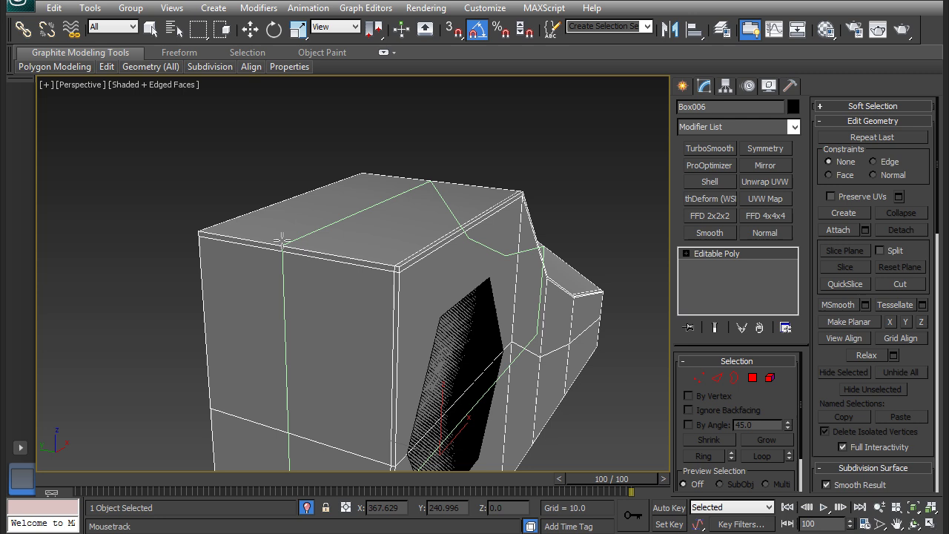
{"action": "left_click", "coordinate": [208, 233]}
Add supporting Swift Loops close to the block's bottom edge and on both sides of the edge where the slope starts.
{"action": "middle_click_drag", "start_coordinate": [319, 322], "coordinate": [262, 139], "text": "alt"}
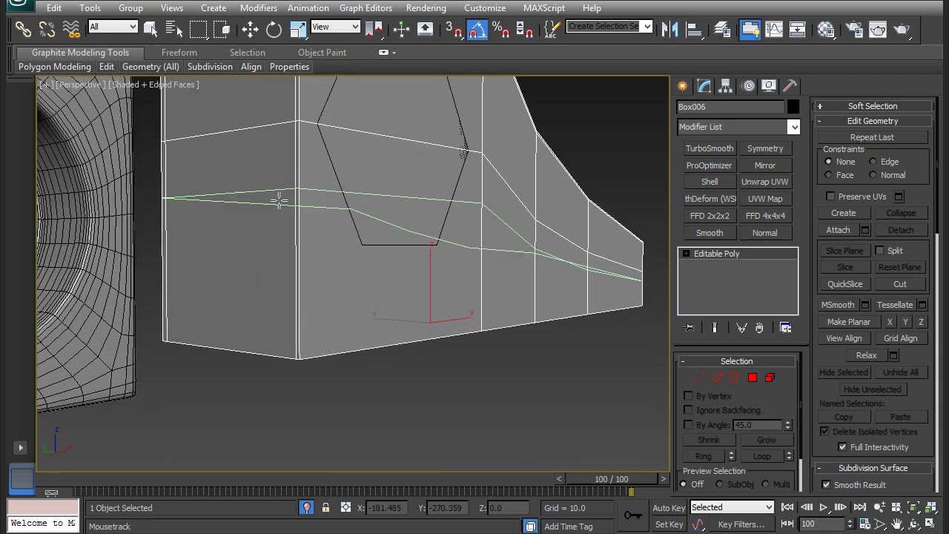
{"action": "left_click", "coordinate": [296, 354]}
{"action": "middle_click_drag", "start_coordinate": [297, 356], "coordinate": [479, 343], "text": "alt"}
{"action": "left_click", "coordinate": [360, 157]}
{"action": "scroll", "coordinate": [420, 314], "scroll_direction": "down", "scroll_amount": 5}
{"action": "scroll", "coordinate": [479, 343], "scroll_direction": "up", "scroll_amount": 4}
{"action": "middle_click_drag", "start_coordinate": [426, 285], "coordinate": [531, 294]}
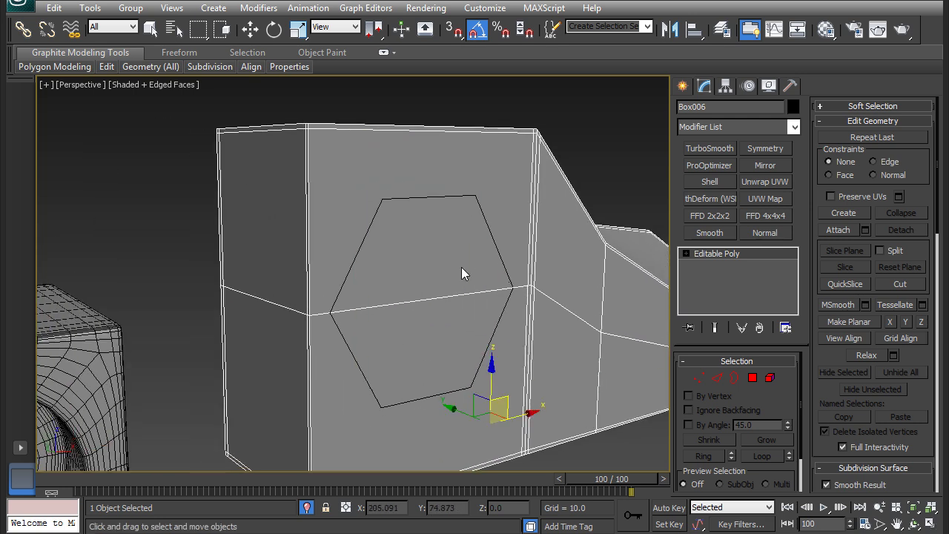
{"action": "key", "text": "w"}
{"action": "middle_click_drag", "start_coordinate": [390, 238], "coordinate": [314, 265], "text": "alt"}
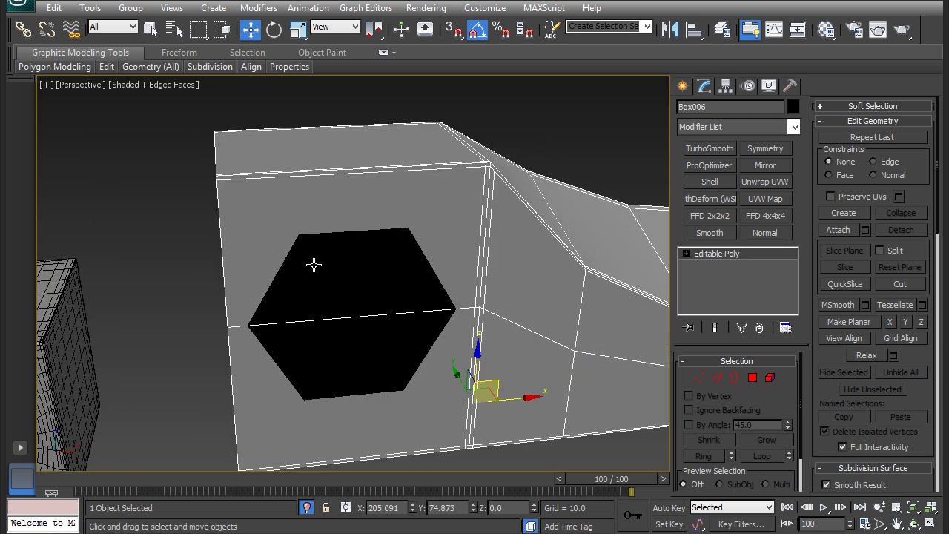
Add a vertical Swift Loop on the block's front face close to its left edge.
{"action": "scroll", "coordinate": [254, 221], "scroll_direction": "up", "scroll_amount": 4}
{"action": "key", "text": "alt+shift+s"}
{"action": "left_click", "coordinate": [199, 137]}
{"action": "left_click", "coordinate": [199, 133]}
{"action": "key", "text": "w"}
Inset the two front polygons behind the hexagon by 2.361 as a group and delete the inset polygons.
{"action": "key", "text": "4"}
{"action": "left_click", "coordinate": [389, 327]}
{"action": "mouse_move", "coordinate": [390, 327]}
{"action": "middle_mouse_down", "text": "alt"}
{"action": "mouse_move", "coordinate": [403, 360]}
{"action": "mouse_move", "coordinate": [406, 308]}
{"action": "mouse_move", "coordinate": [395, 311]}
{"action": "middle_mouse_up", "text": "alt"}
{"action": "right_click", "coordinate": [394, 304]}
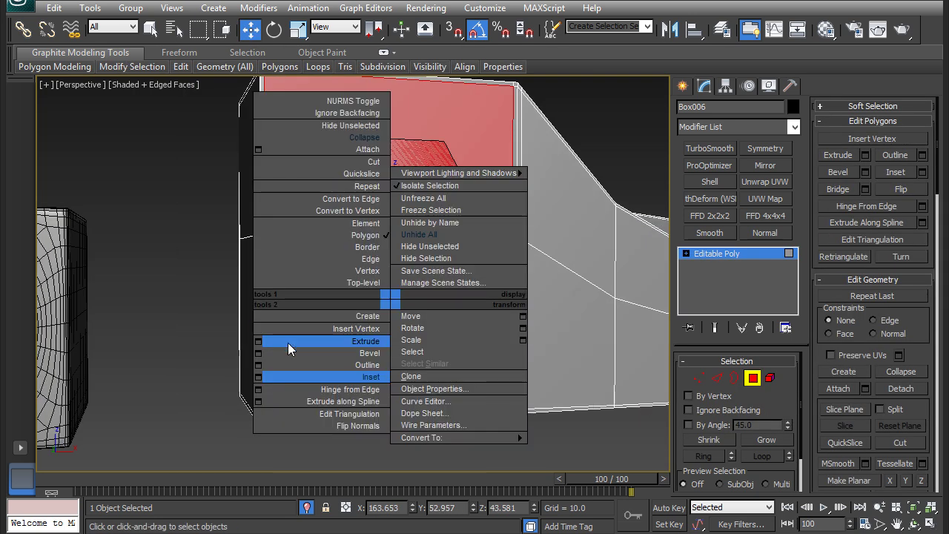
{"action": "left_click", "coordinate": [270, 373]}
{"action": "left_click_drag", "start_coordinate": [364, 303], "coordinate": [350, 302]}
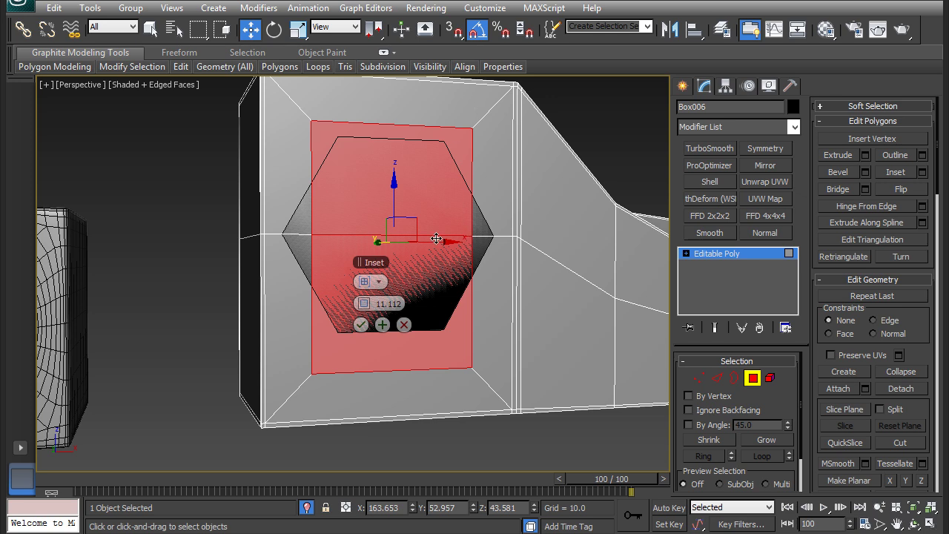
{"action": "left_click_drag", "start_coordinate": [366, 304], "coordinate": [332, 303]}
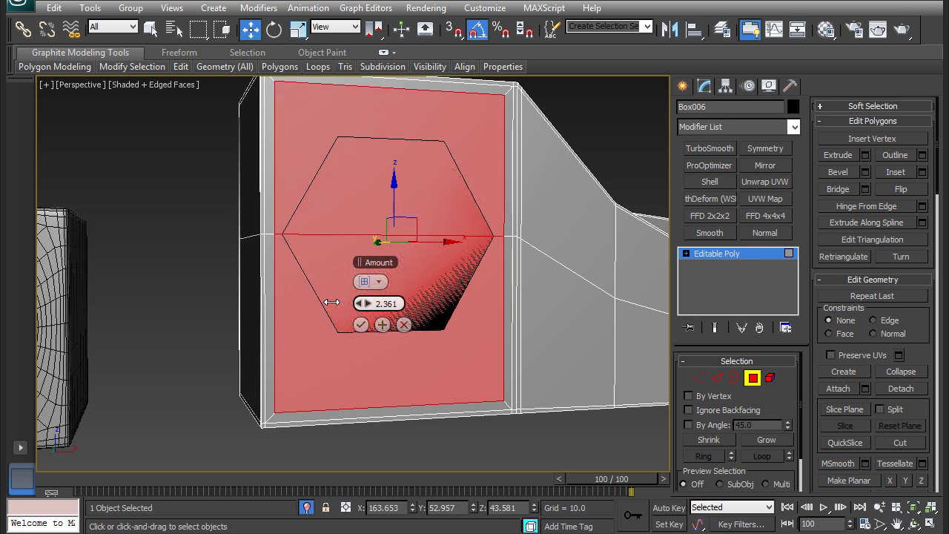
{"action": "left_click", "coordinate": [362, 326]}
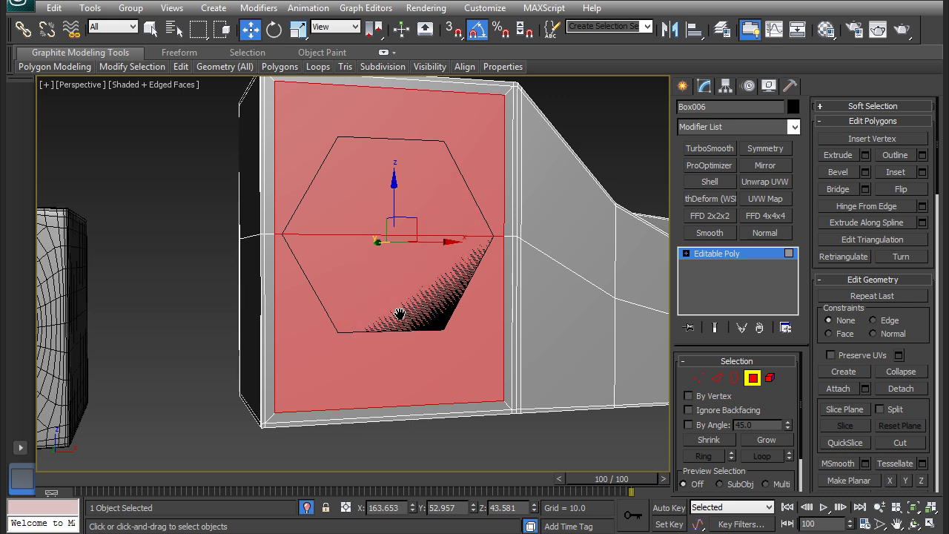
{"action": "middle_click_drag", "start_coordinate": [400, 314], "coordinate": [402, 323], "text": "alt"}
{"action": "key", "text": "Delete"}
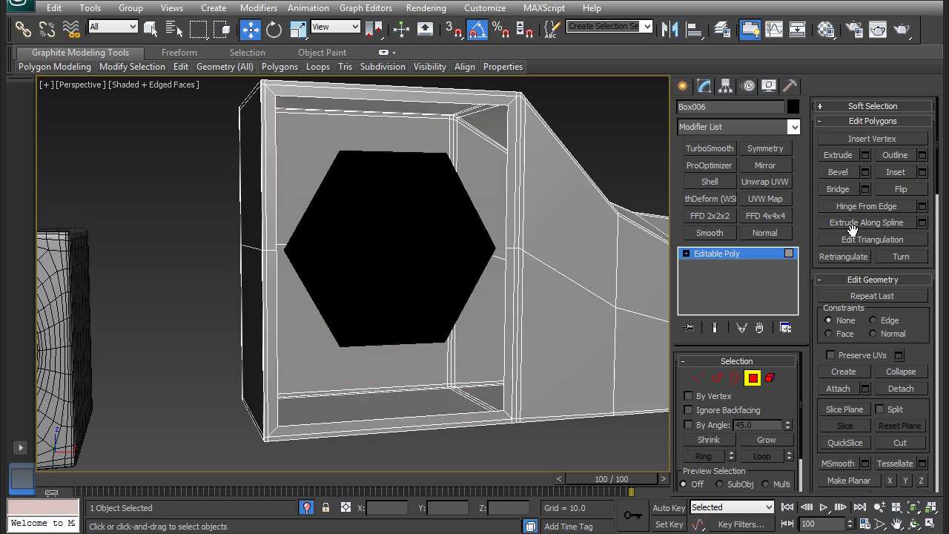
Select the upper-left corner vertex of the block's opening in the Front view and enable 3D snapping to vertices.
{"action": "left_click", "coordinate": [746, 253]}
{"action": "key", "text": "f"}
{"action": "key", "text": "z"}
{"action": "middle_click_drag", "start_coordinate": [464, 180], "coordinate": [570, 245]}
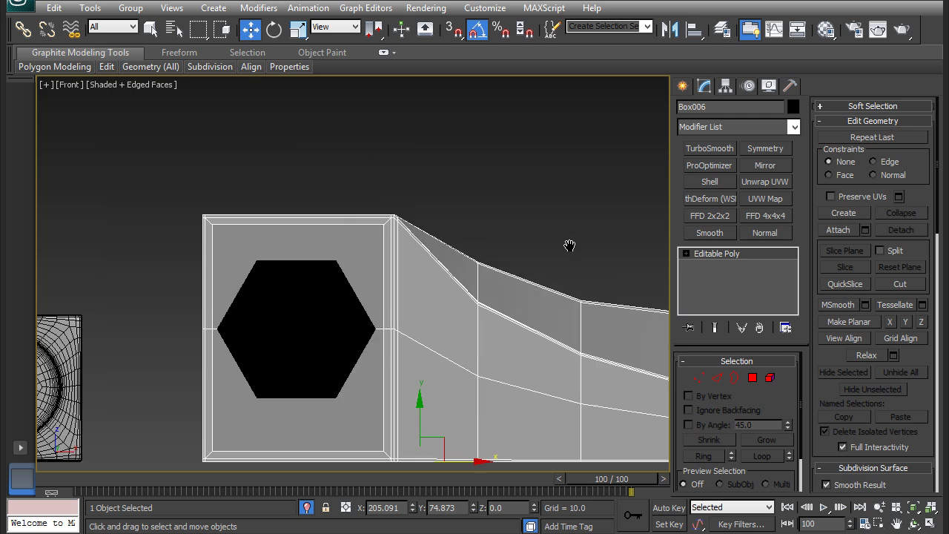
{"action": "scroll", "coordinate": [366, 246], "scroll_direction": "up", "scroll_amount": 4}
{"action": "key", "text": "1"}
{"action": "scroll", "coordinate": [317, 170], "scroll_direction": "up", "scroll_amount": 3}
{"action": "middle_click_drag", "start_coordinate": [268, 172], "coordinate": [284, 202]}
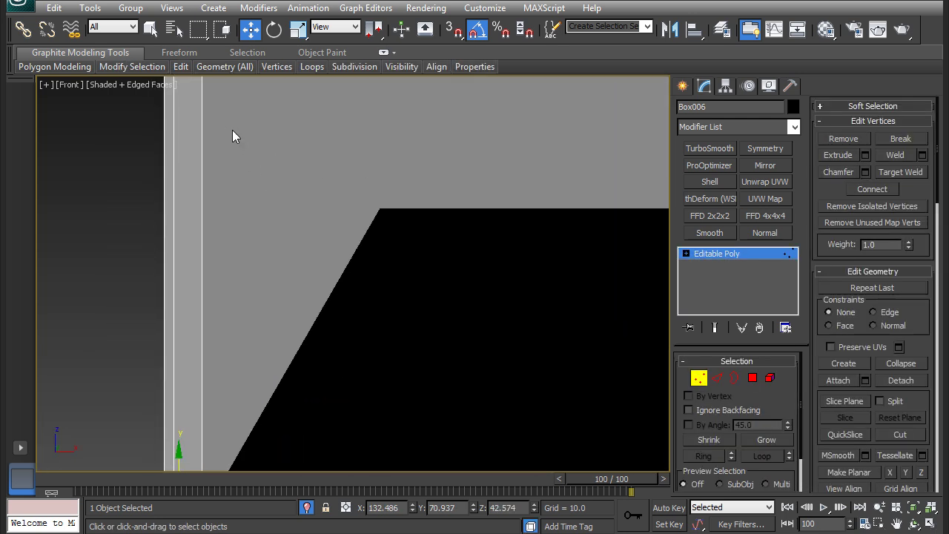
{"action": "middle_click_drag", "start_coordinate": [233, 130], "coordinate": [238, 188]}
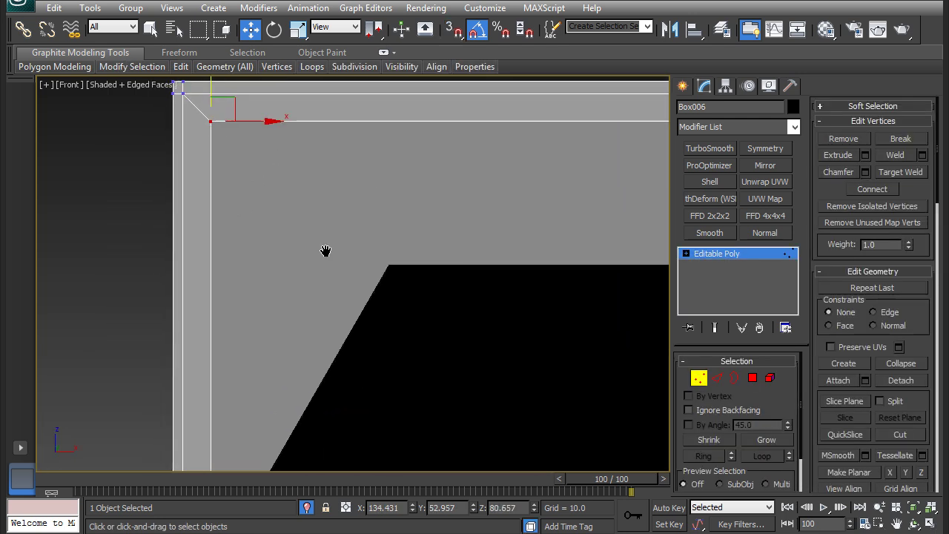
{"action": "scroll", "coordinate": [324, 250], "scroll_direction": "down", "scroll_amount": 2}
{"action": "scroll", "coordinate": [275, 142], "scroll_direction": "up", "scroll_amount": 2}
{"action": "right_click", "coordinate": [463, 28]}
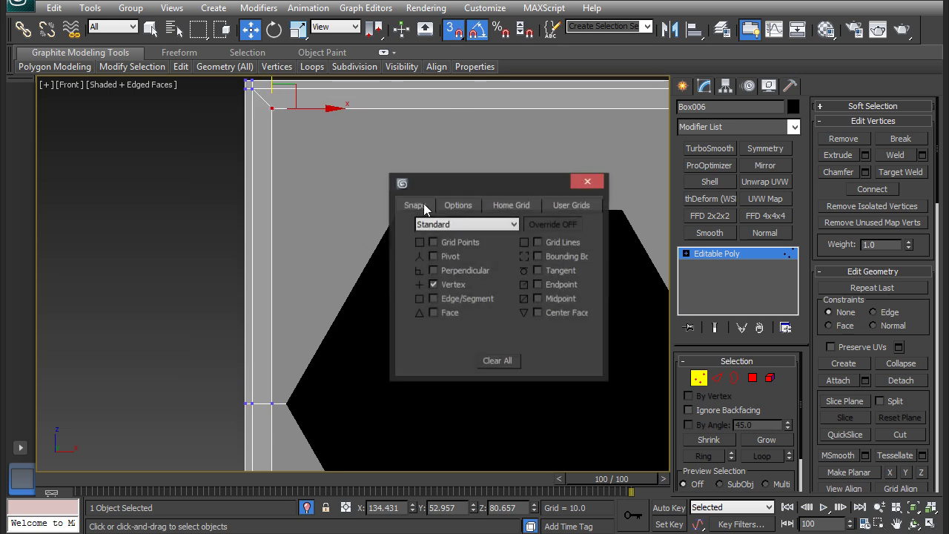
{"action": "left_click", "coordinate": [587, 182]}
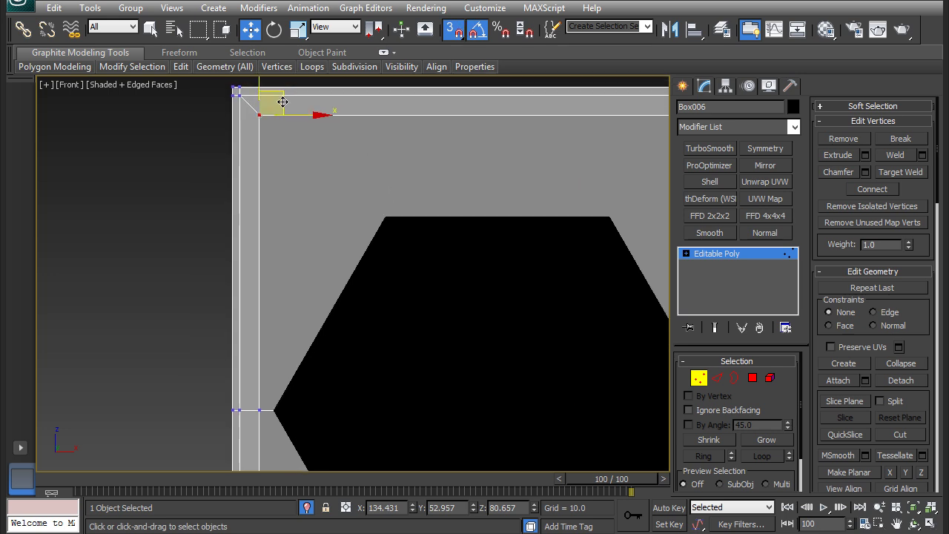
Snap the opening's two upper corner vertices onto the hexagon's upper-left and upper-right corners.
{"action": "key", "text": "s"}
{"action": "left_click_drag", "start_coordinate": [279, 92], "coordinate": [292, 242]}
{"action": "right_click", "coordinate": [293, 236]}
{"action": "middle_click_drag", "start_coordinate": [294, 227], "coordinate": [293, 234]}
{"action": "left_click_drag", "start_coordinate": [260, 143], "coordinate": [385, 246]}
{"action": "middle_click_drag", "start_coordinate": [535, 250], "coordinate": [193, 246]}
{"action": "left_click", "coordinate": [400, 139]}
{"action": "left_click_drag", "start_coordinate": [418, 116], "coordinate": [264, 243]}
{"action": "middle_click_drag", "start_coordinate": [418, 410], "coordinate": [470, 208]}
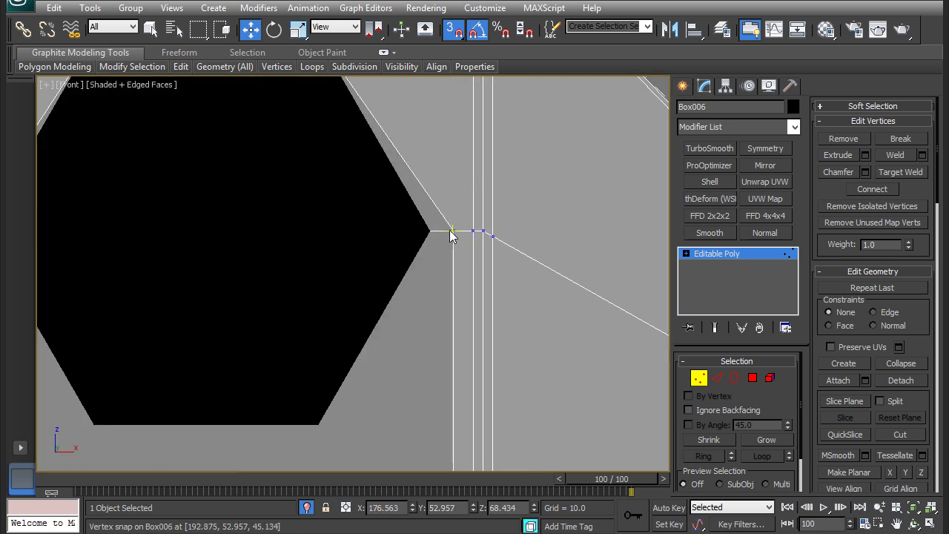
Snap the opening's right-middle and lower-right vertices onto the matching corners of the hexagon.
{"action": "left_click", "coordinate": [453, 230]}
{"action": "left_click_drag", "start_coordinate": [469, 206], "coordinate": [430, 229]}
{"action": "middle_click_drag", "start_coordinate": [419, 335], "coordinate": [508, 125]}
{"action": "left_click", "coordinate": [542, 366]}
{"action": "left_click_drag", "start_coordinate": [552, 355], "coordinate": [410, 218]}
Snap the opening's lower-left and left-middle vertices onto the hexagon's matching corners and finish vertex editing.
{"action": "middle_click_drag", "start_coordinate": [167, 240], "coordinate": [423, 249]}
{"action": "left_click", "coordinate": [312, 377]}
{"action": "left_click_drag", "start_coordinate": [338, 352], "coordinate": [443, 229]}
{"action": "middle_click_drag", "start_coordinate": [479, 169], "coordinate": [445, 362]}
{"action": "left_click", "coordinate": [274, 222]}
{"action": "left_click_drag", "start_coordinate": [275, 222], "coordinate": [294, 222]}
{"action": "middle_click_drag", "start_coordinate": [401, 210], "coordinate": [365, 258]}
{"action": "scroll", "coordinate": [363, 258], "scroll_direction": "down", "scroll_amount": 2}
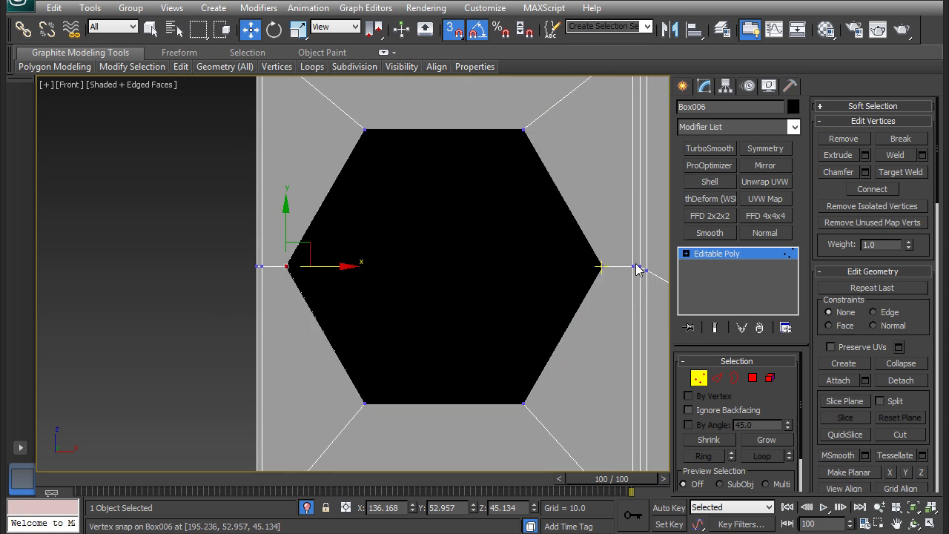
{"action": "left_click", "coordinate": [708, 256]}
{"action": "left_click", "coordinate": [407, 240]}
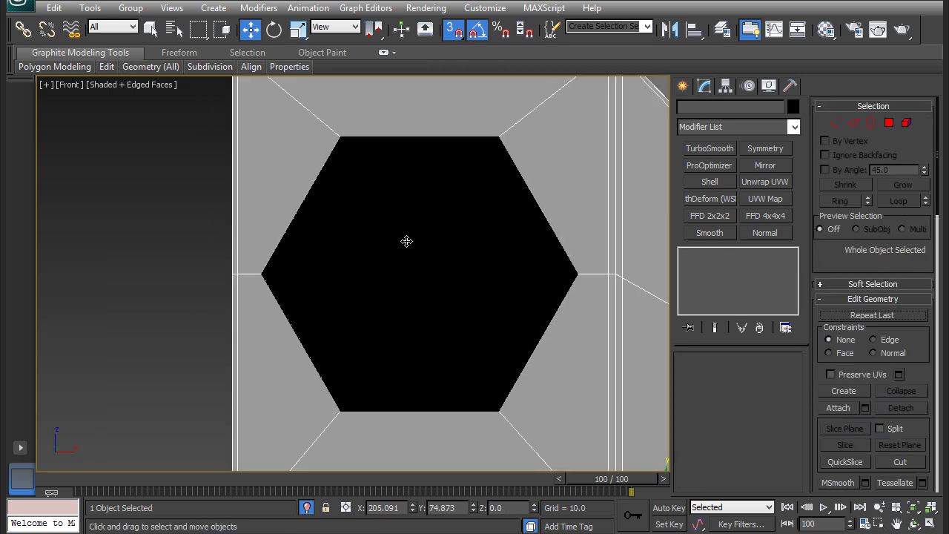
Select the border of the block's hexagonal opening in the Perspective view, with 3D snapping turned off.
{"action": "key", "text": "ctrl+d"}
{"action": "key", "text": "p"}
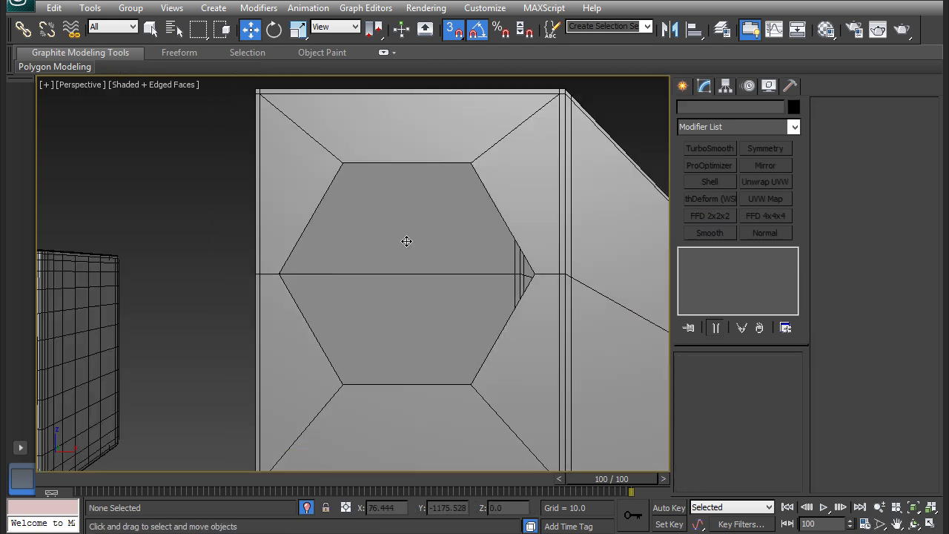
{"action": "key", "text": "z"}
{"action": "left_click", "coordinate": [440, 254]}
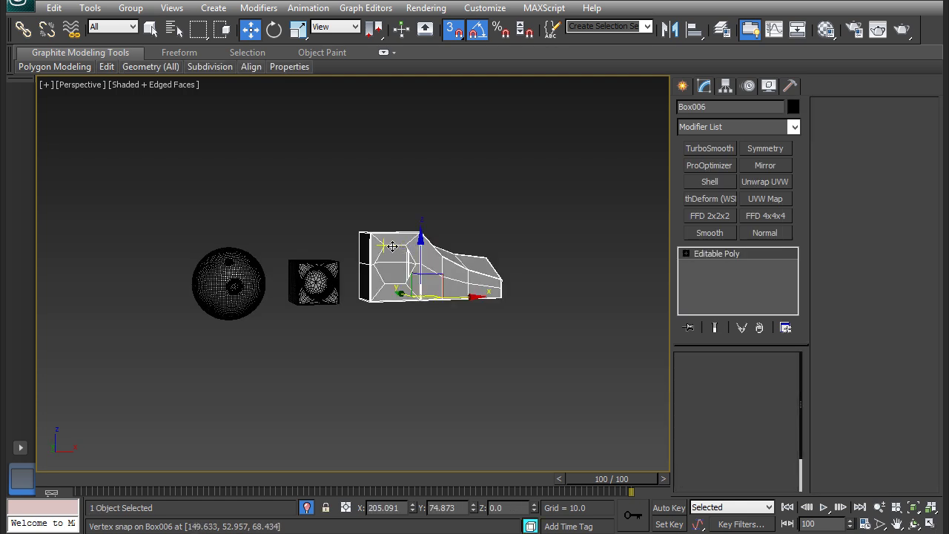
{"action": "key", "text": "3"}
{"action": "key", "text": "z"}
{"action": "scroll", "coordinate": [434, 259], "scroll_direction": "down", "scroll_amount": 3}
{"action": "key", "text": "s"}
{"action": "middle_click_drag", "start_coordinate": [431, 242], "coordinate": [456, 254], "text": "alt"}
{"action": "key", "text": "r"}
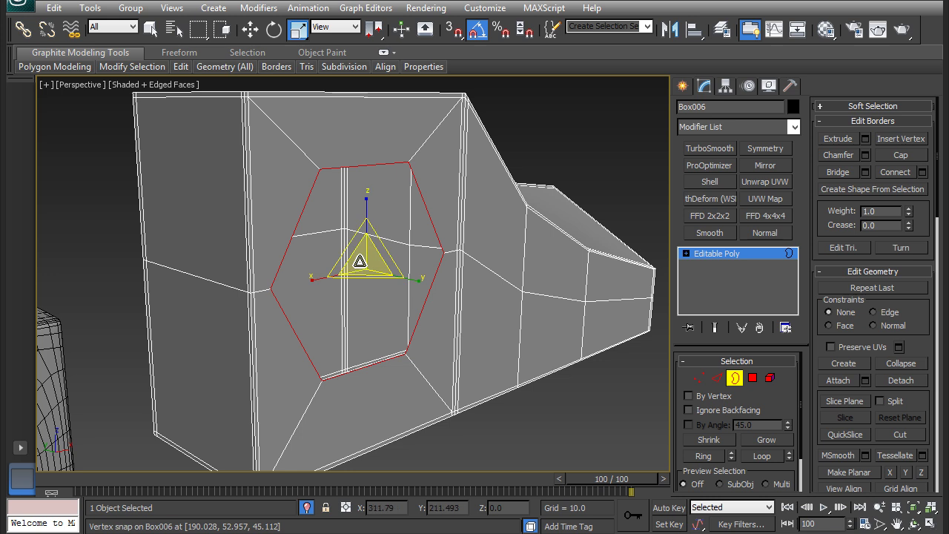
Extrude the opening's border outward from the front face in two stages, about 2 units and about 11 units more.
{"action": "middle_click_drag", "start_coordinate": [361, 262], "coordinate": [364, 289], "text": "alt"}
{"action": "key", "text": "w"}
{"action": "left_click_drag", "start_coordinate": [319, 287], "coordinate": [331, 290], "text": "shift"}
{"action": "middle_click_drag", "start_coordinate": [328, 301], "coordinate": [331, 293], "text": "alt"}
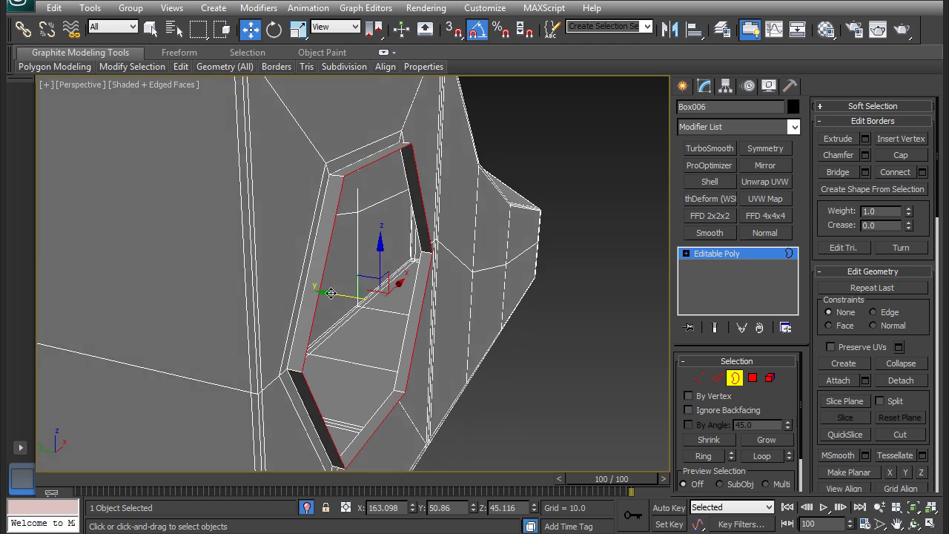
{"action": "left_click_drag", "start_coordinate": [330, 294], "coordinate": [402, 303]}
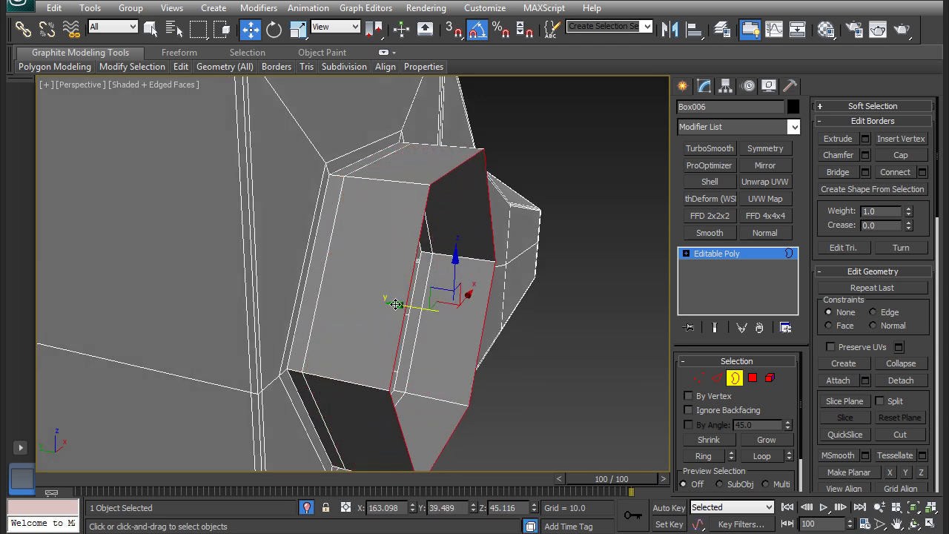
Add a slightly smaller border inside the front end of the hexagonal extrusion and cap it.
{"action": "key", "text": "r"}
{"action": "middle_click_drag", "start_coordinate": [460, 311], "coordinate": [469, 303], "text": "alt"}
{"action": "key", "text": "3"}
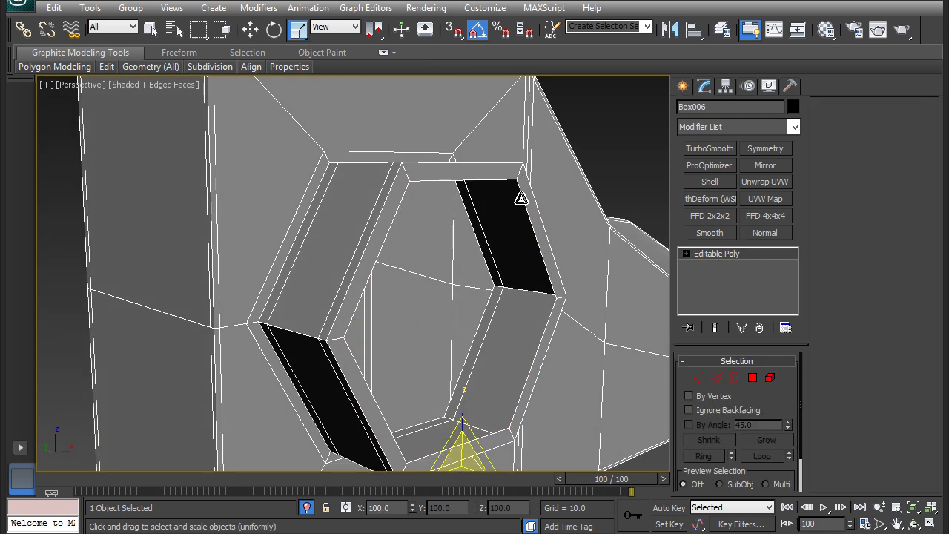
{"action": "key", "text": "3"}
{"action": "right_click", "coordinate": [519, 191]}
{"action": "left_click", "coordinate": [502, 232]}
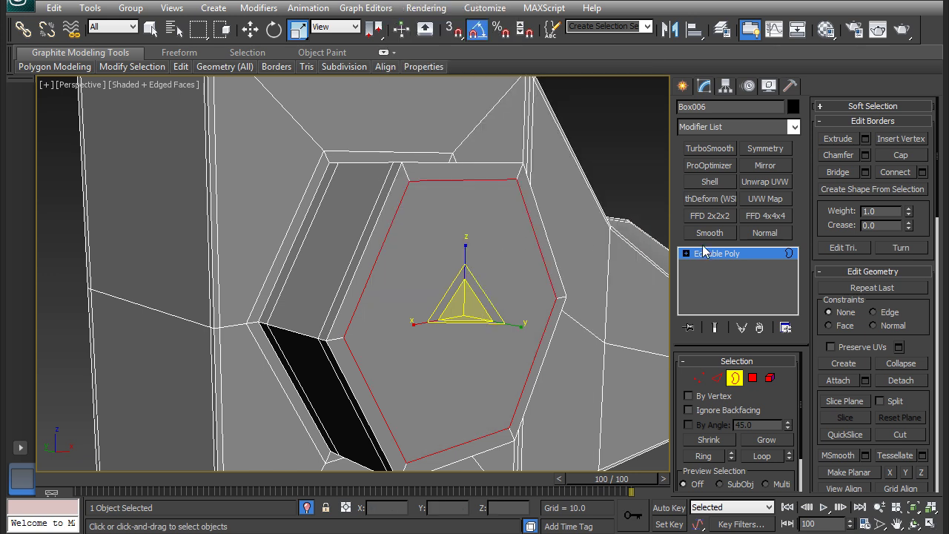
Apply TurboSmooth with 3 iterations to the block and display the scene shaded without edges, nothing selected.
{"action": "left_click", "coordinate": [723, 255]}
{"action": "left_click", "coordinate": [710, 149]}
{"action": "scroll", "coordinate": [568, 208], "scroll_direction": "down", "scroll_amount": 5}
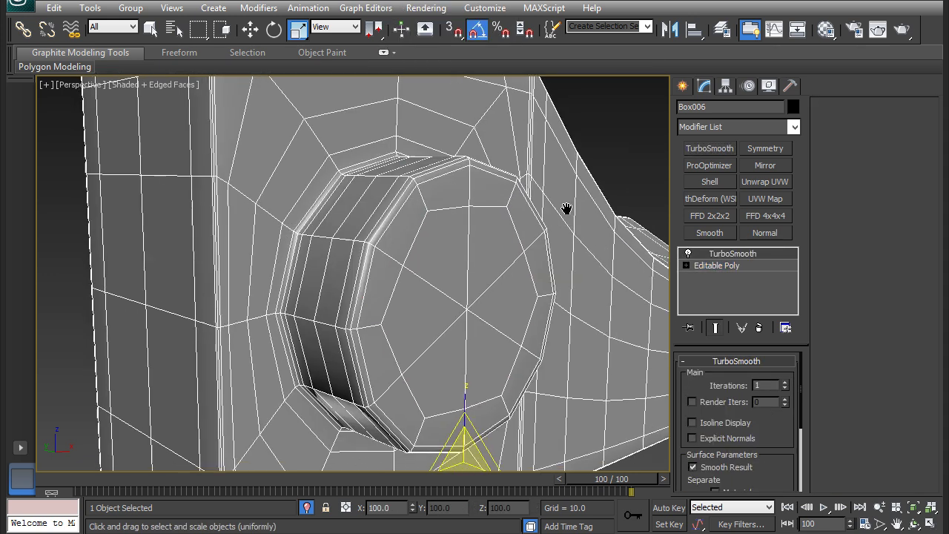
{"action": "key", "text": "F4"}
{"action": "mouse_move", "coordinate": [561, 292]}
{"action": "middle_mouse_down", "text": "alt"}
{"action": "mouse_move", "coordinate": [475, 254]}
{"action": "mouse_move", "coordinate": [378, 244]}
{"action": "mouse_move", "coordinate": [441, 263]}
{"action": "mouse_move", "coordinate": [483, 253]}
{"action": "mouse_move", "coordinate": [512, 258]}
{"action": "middle_mouse_up", "text": "alt"}
{"action": "left_click", "coordinate": [785, 383]}
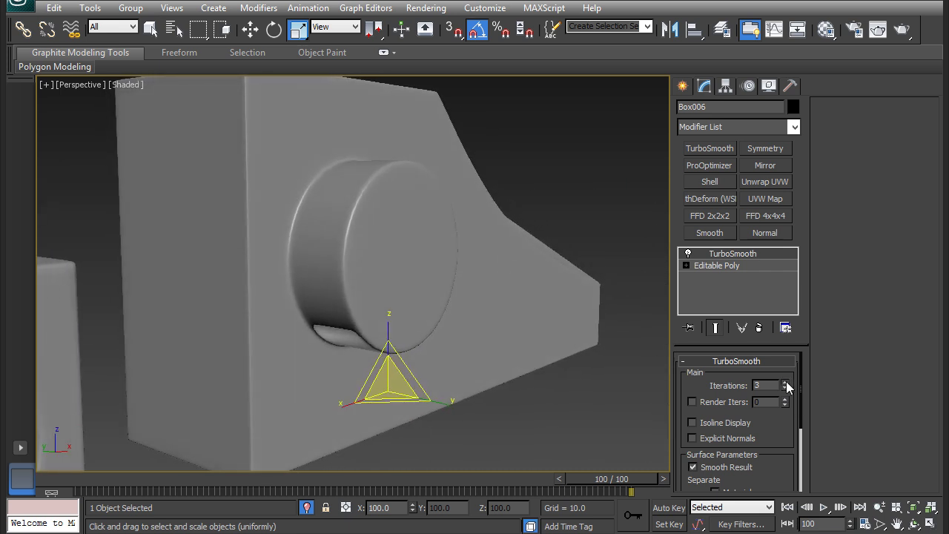
{"action": "left_click", "coordinate": [621, 372]}
{"action": "scroll", "coordinate": [634, 370], "scroll_direction": "down", "scroll_amount": 5}
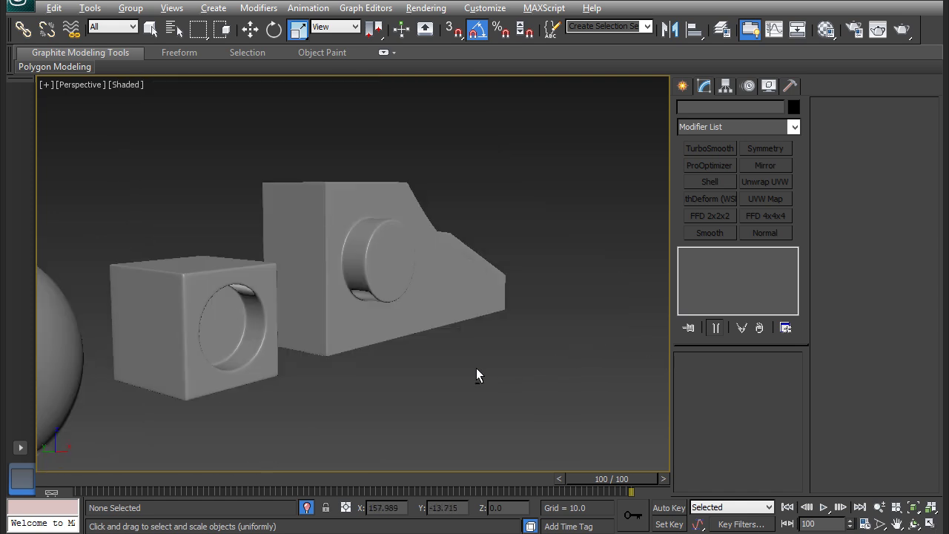
{"action": "middle_click_drag", "start_coordinate": [476, 368], "coordinate": [451, 367], "text": "alt"}
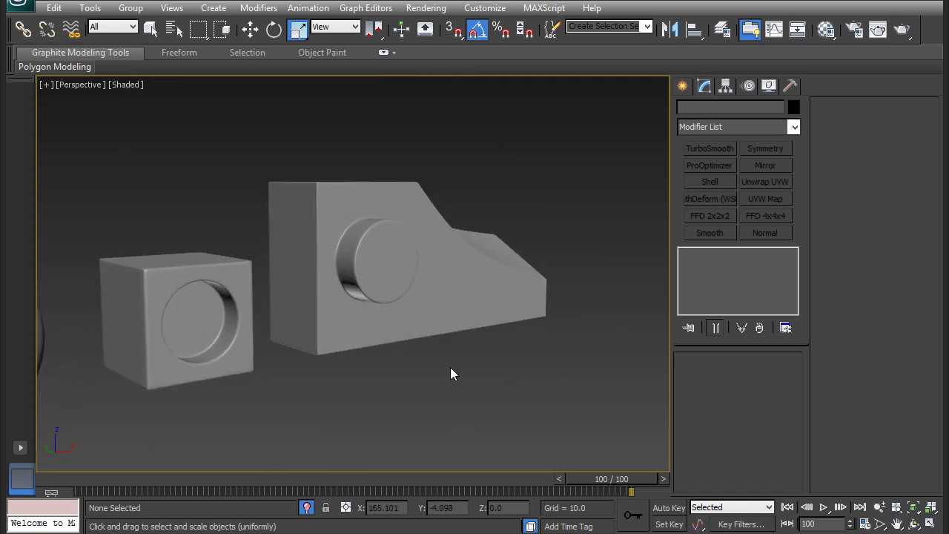